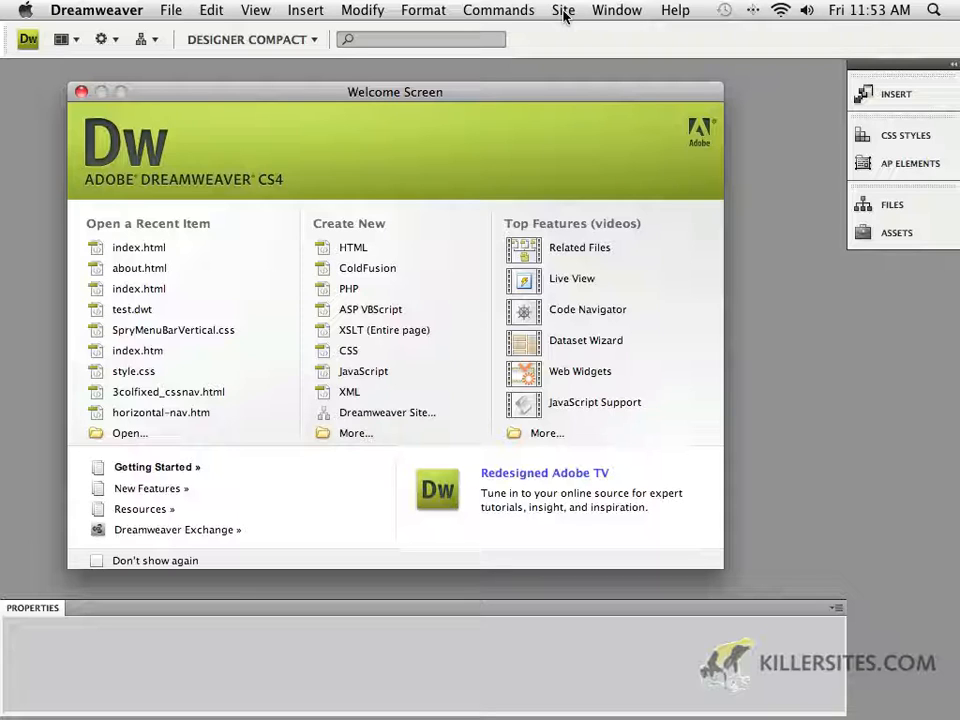
Start a new site definition and switch to its advanced setup view
left_click(564, 12)
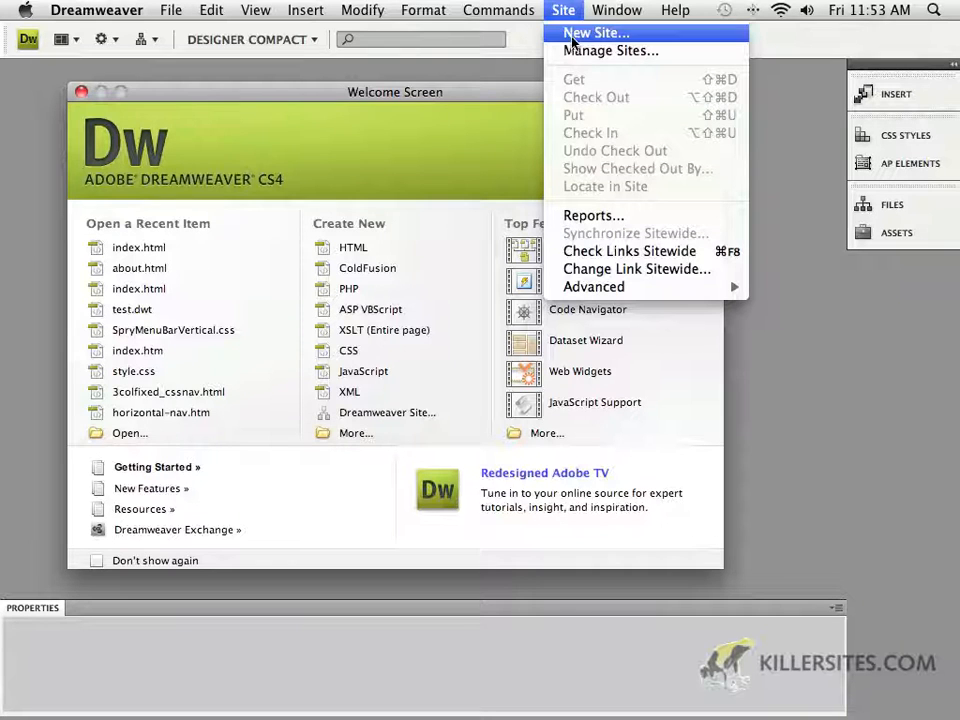
left_click(573, 34)
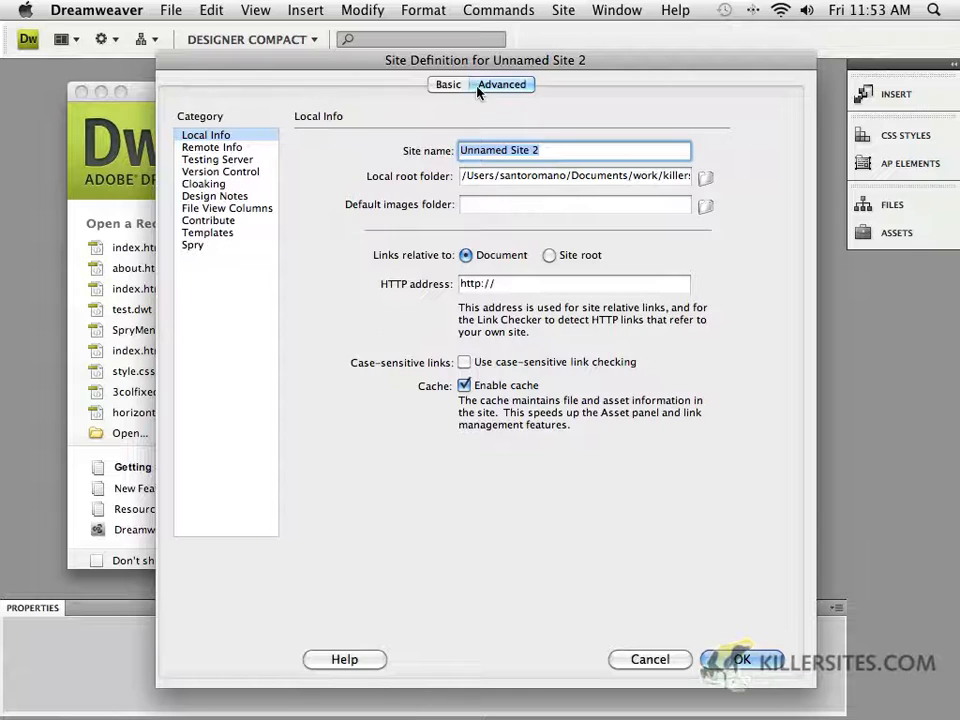
left_click(450, 87)
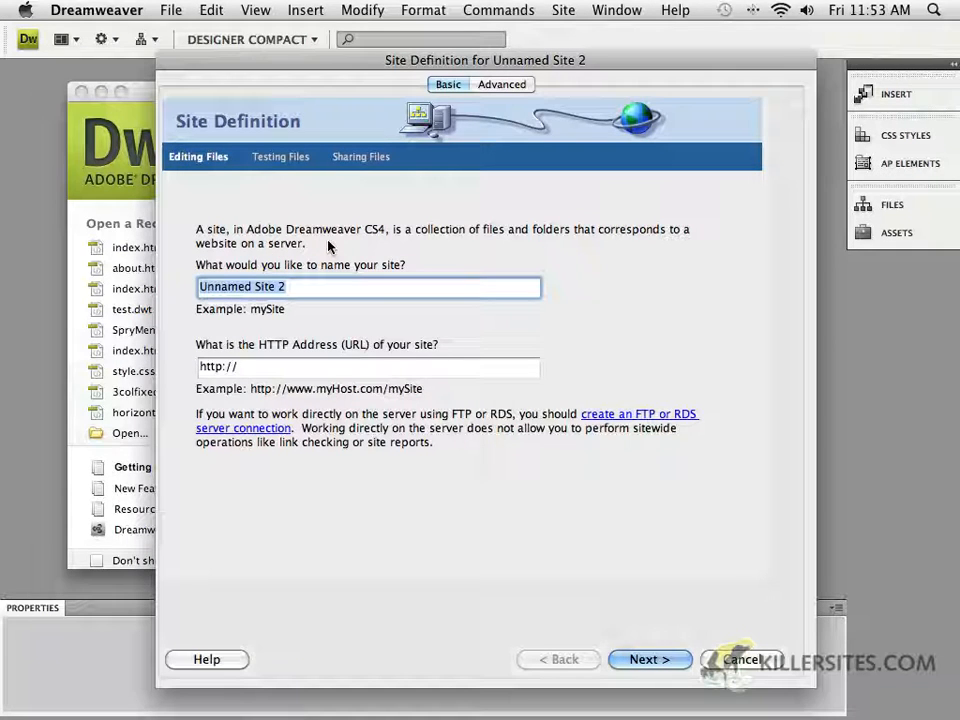
left_click(489, 85)
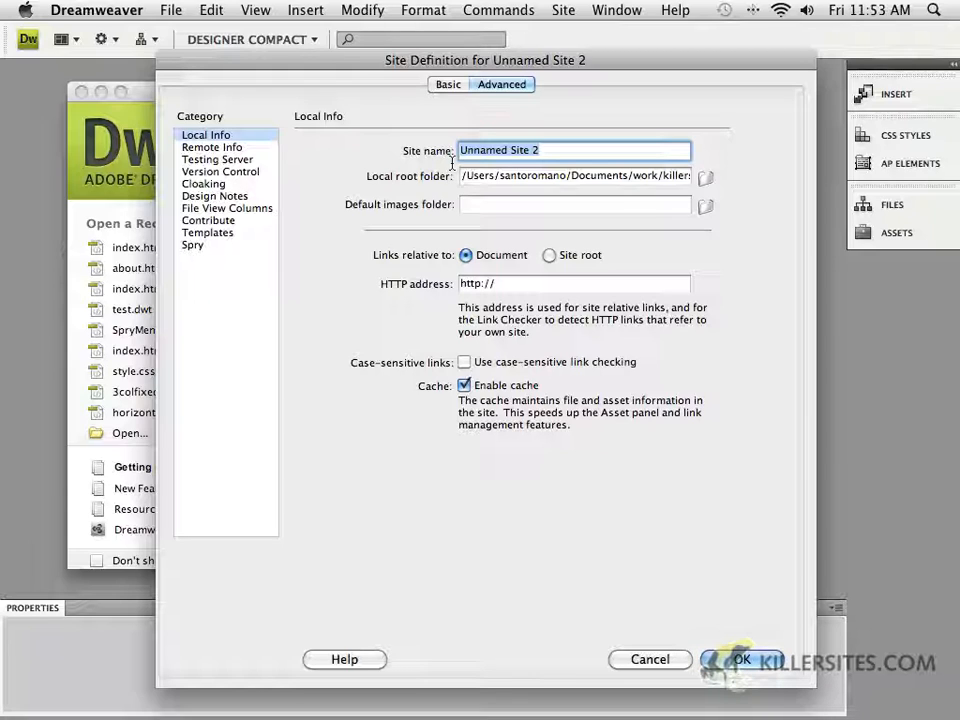
Name the site Type site and set its local root folder to type_root on the Desktop
type("Typ")
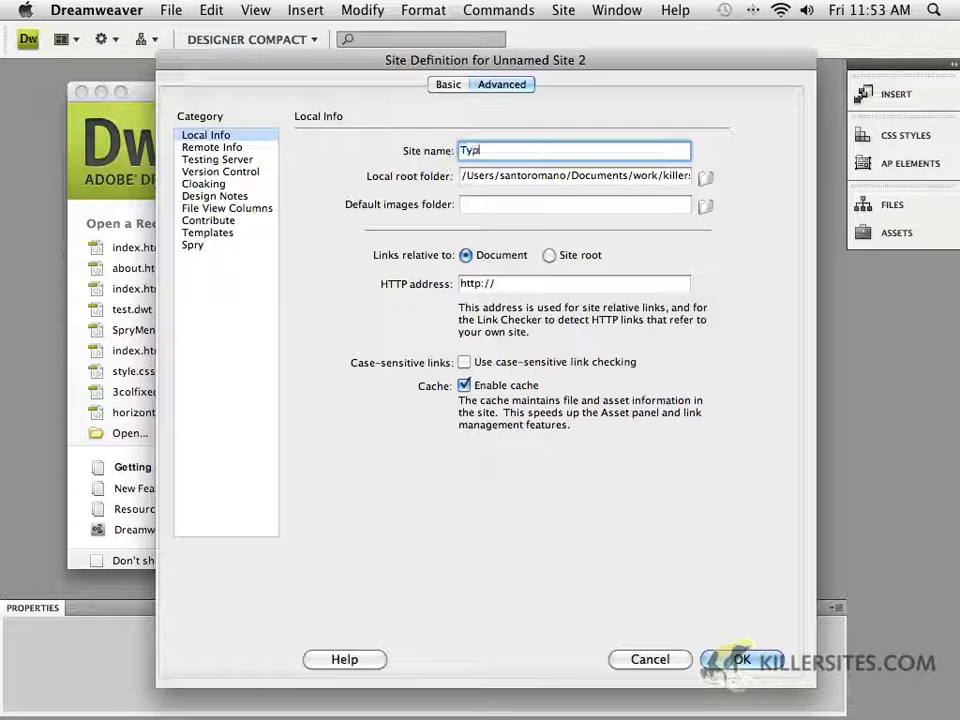
type("e site")
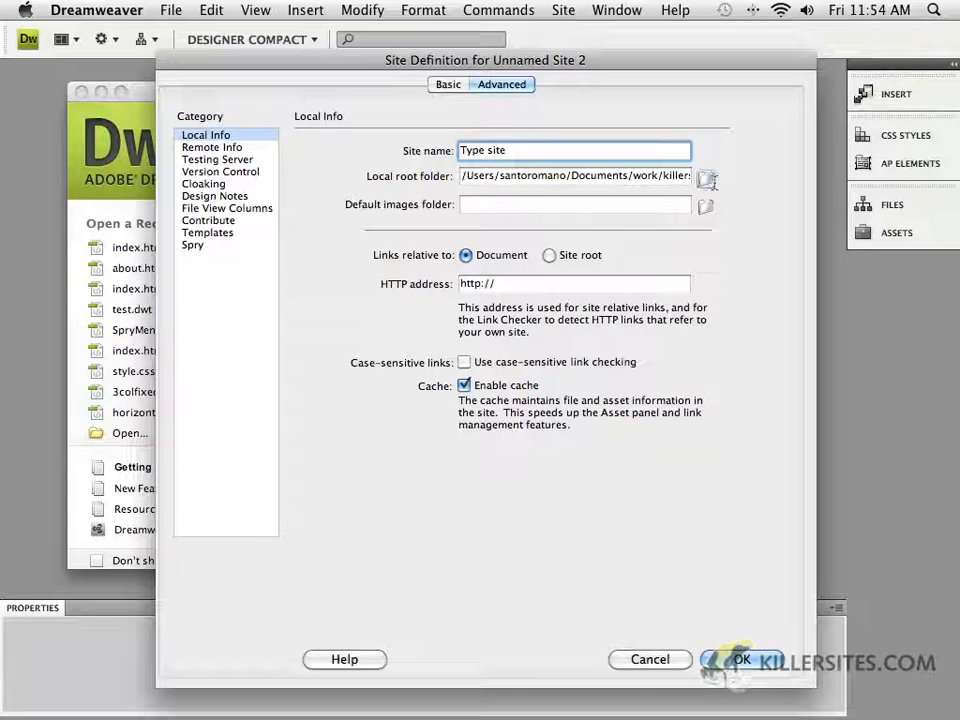
left_click(708, 180)
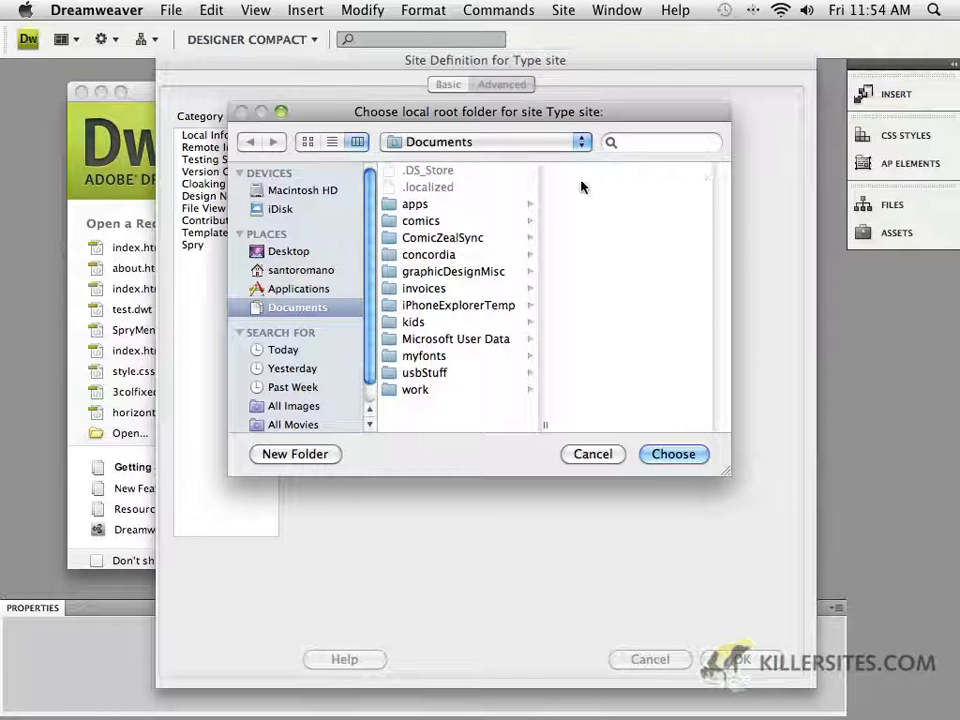
left_click(280, 256)
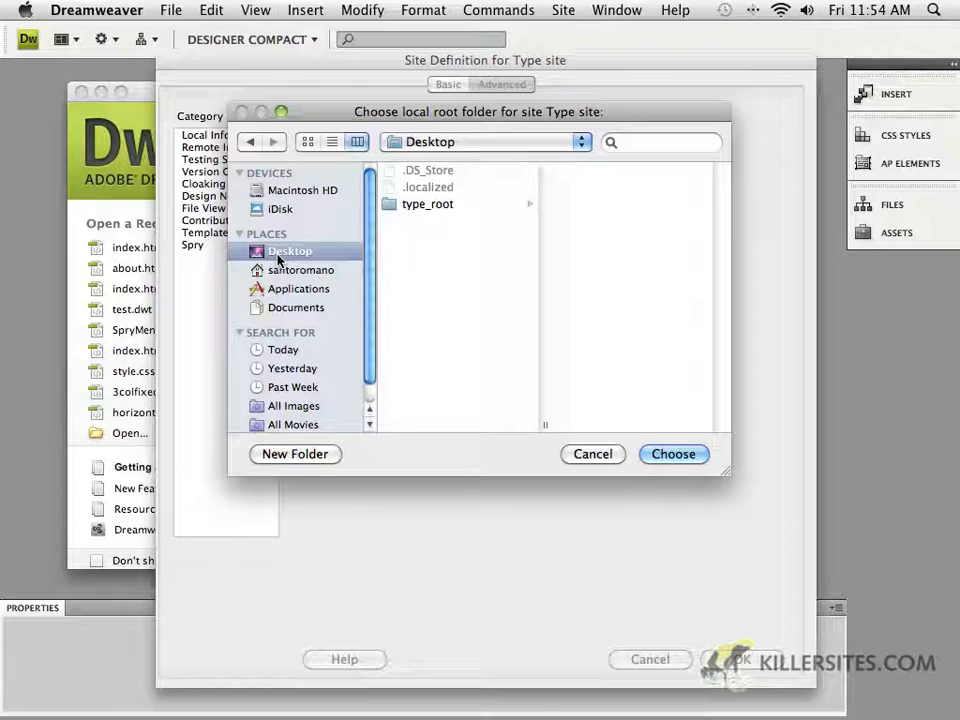
left_click(395, 208)
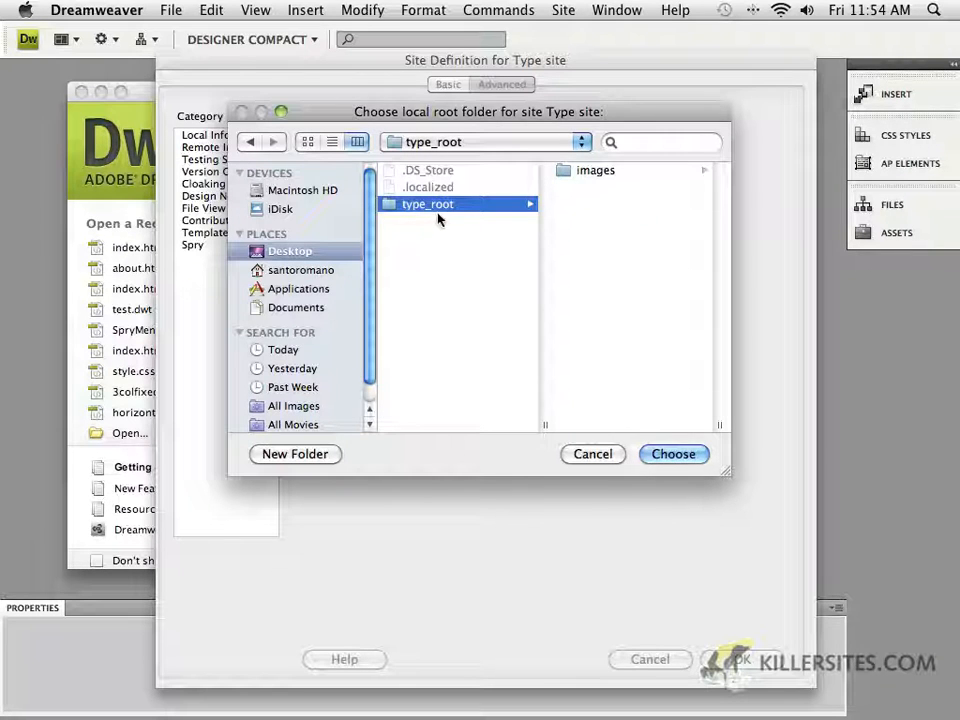
left_click(690, 456)
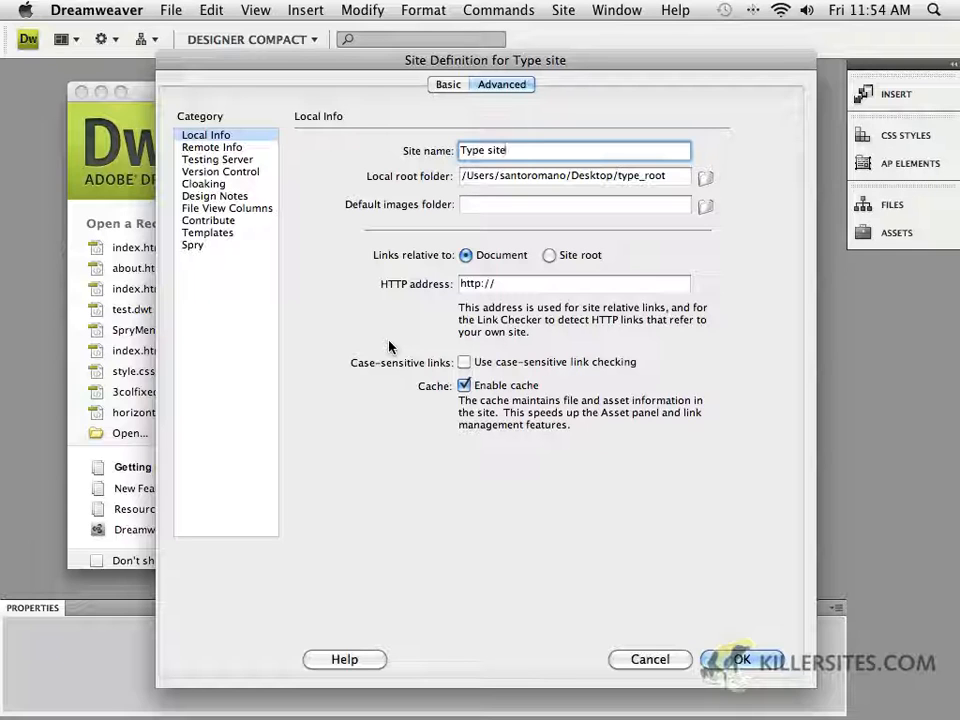
Rename the site as type site progress
left_click(231, 148)
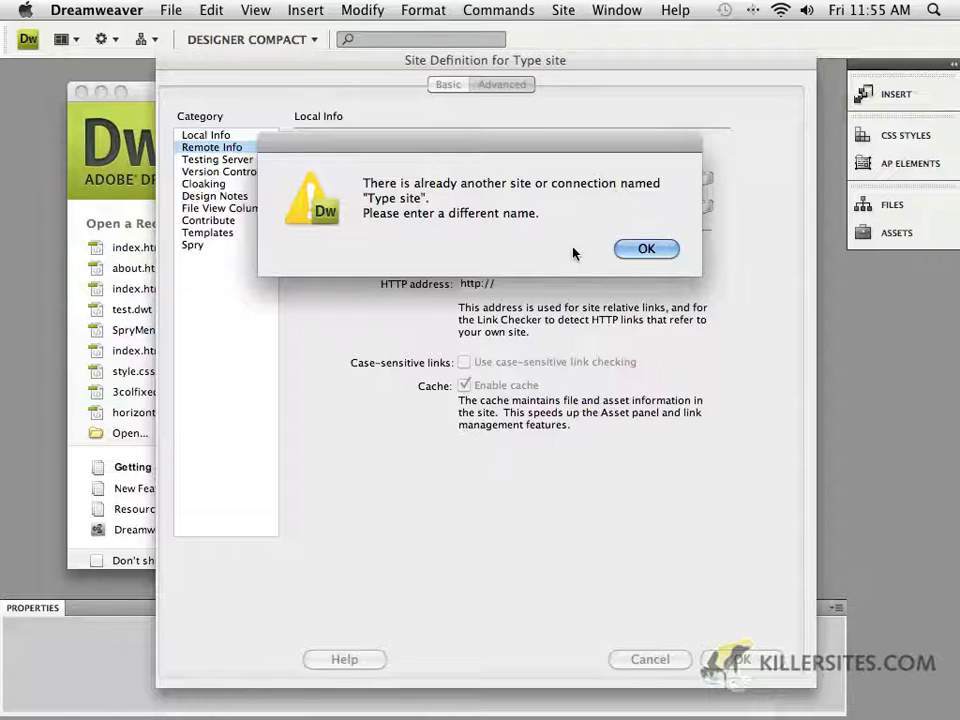
left_click(645, 250)
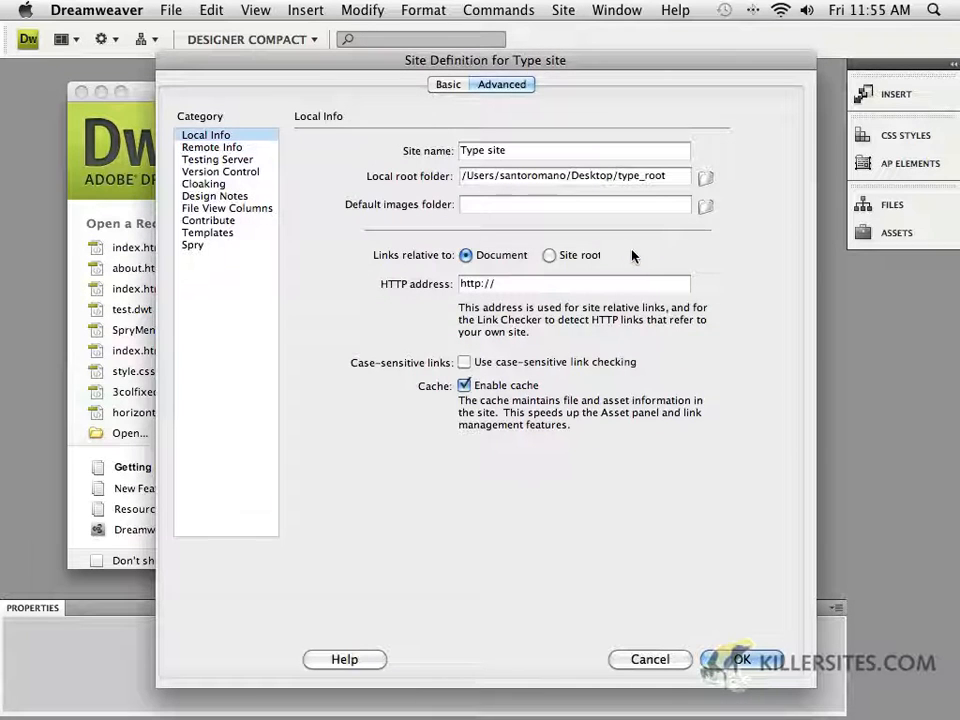
left_click(474, 153)
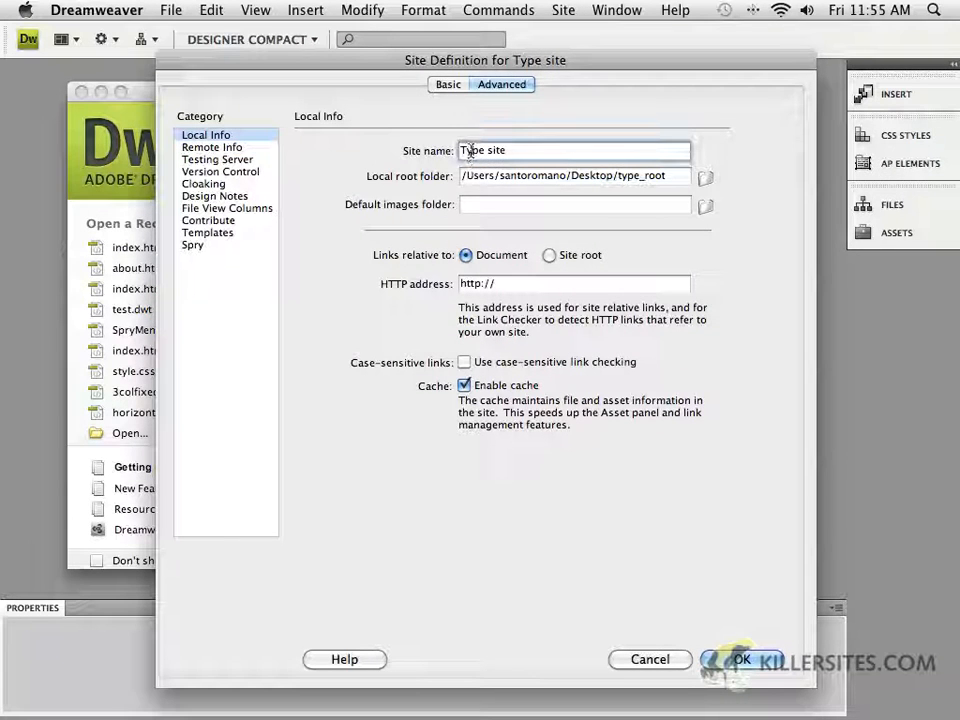
left_click_drag(466, 150, 507, 152)
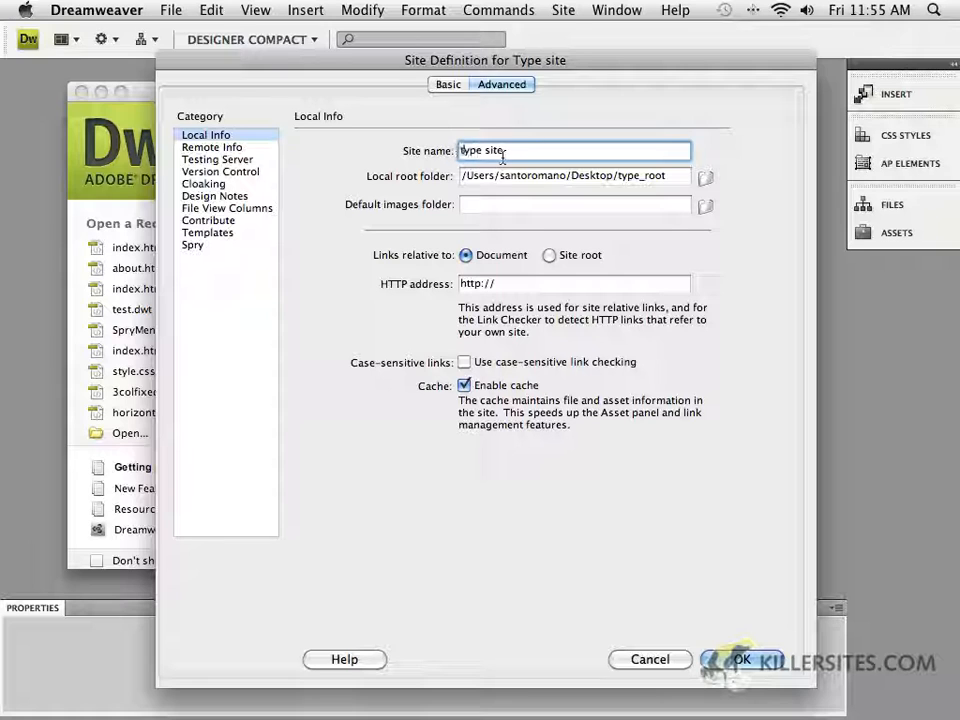
type("type site")
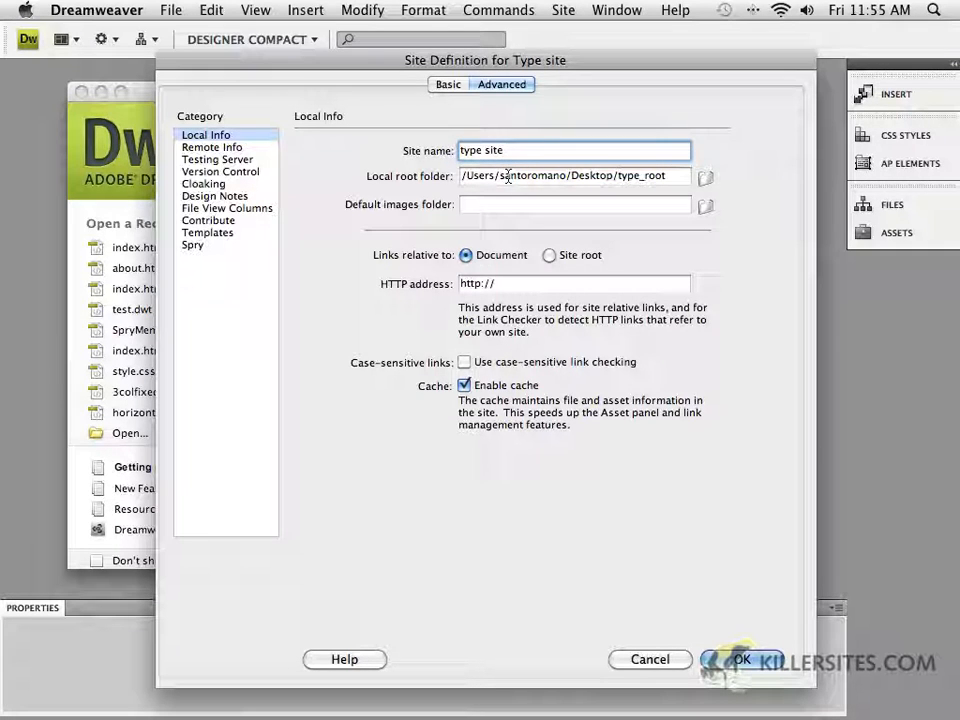
type(" 2")
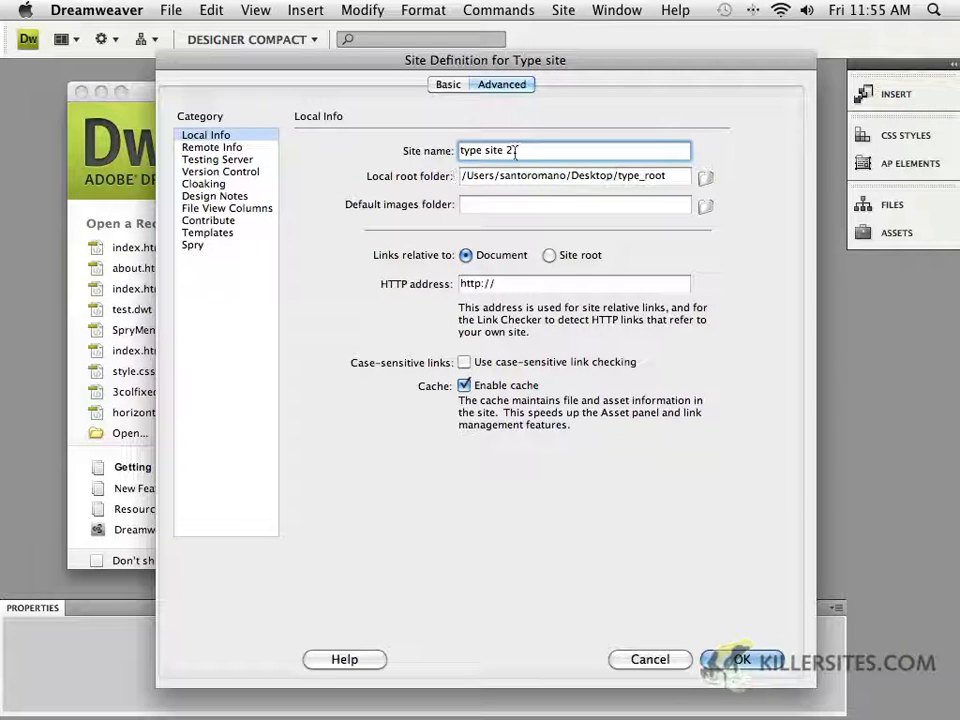
key("BackSpace")
type("fin")
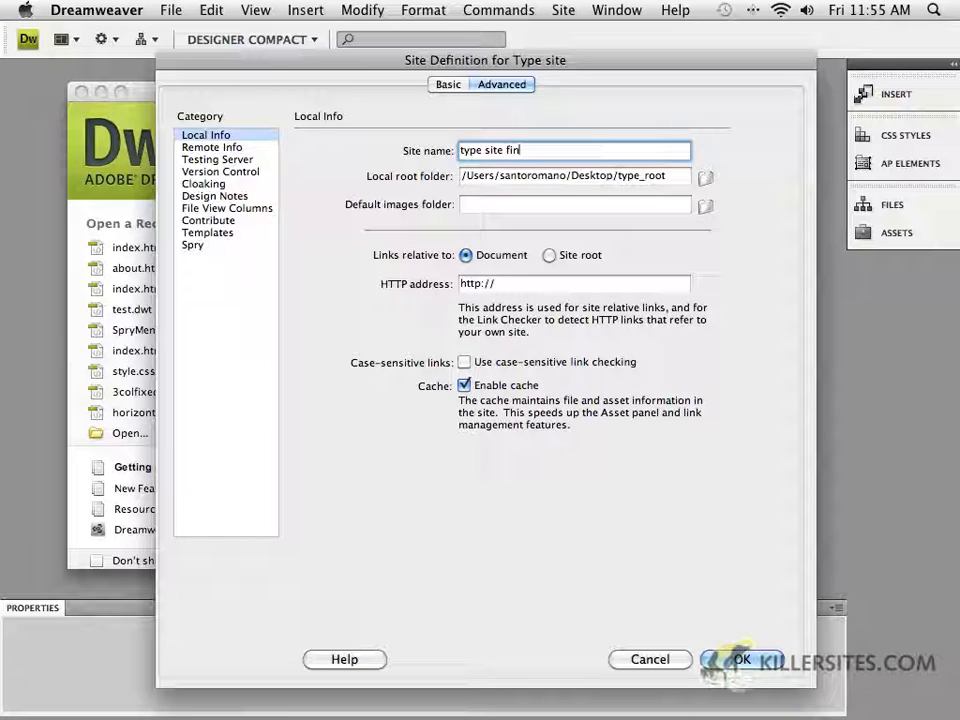
key("BackSpace")
type("progress")
Set the site's remote access to FTP with the FTP host cdaftp.concordia.ca
left_click(212, 147)
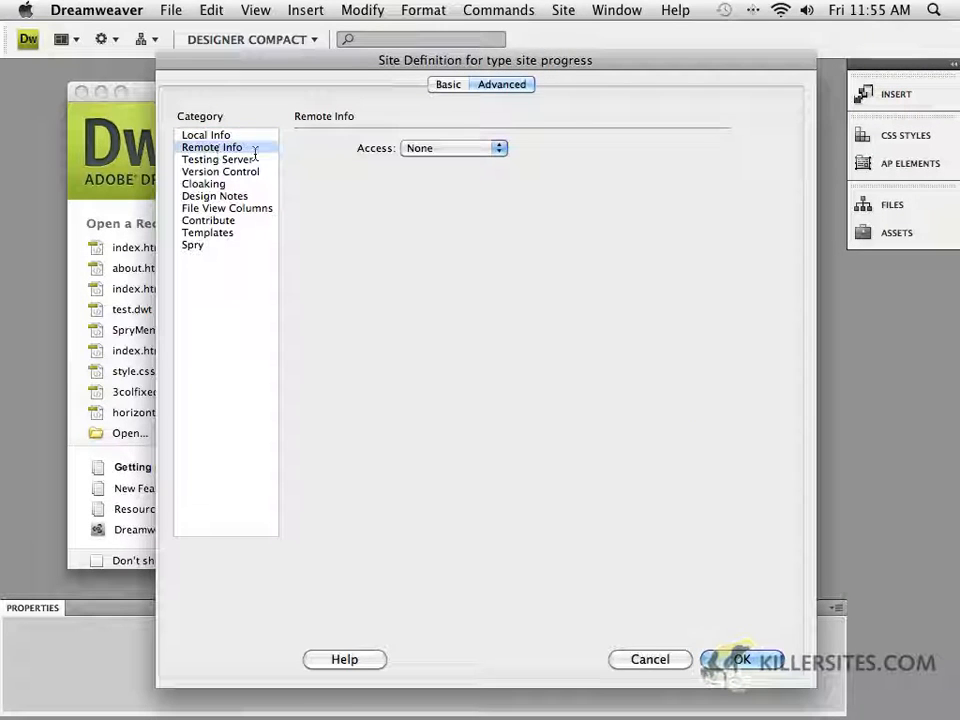
left_click(434, 148)
left_click(441, 170)
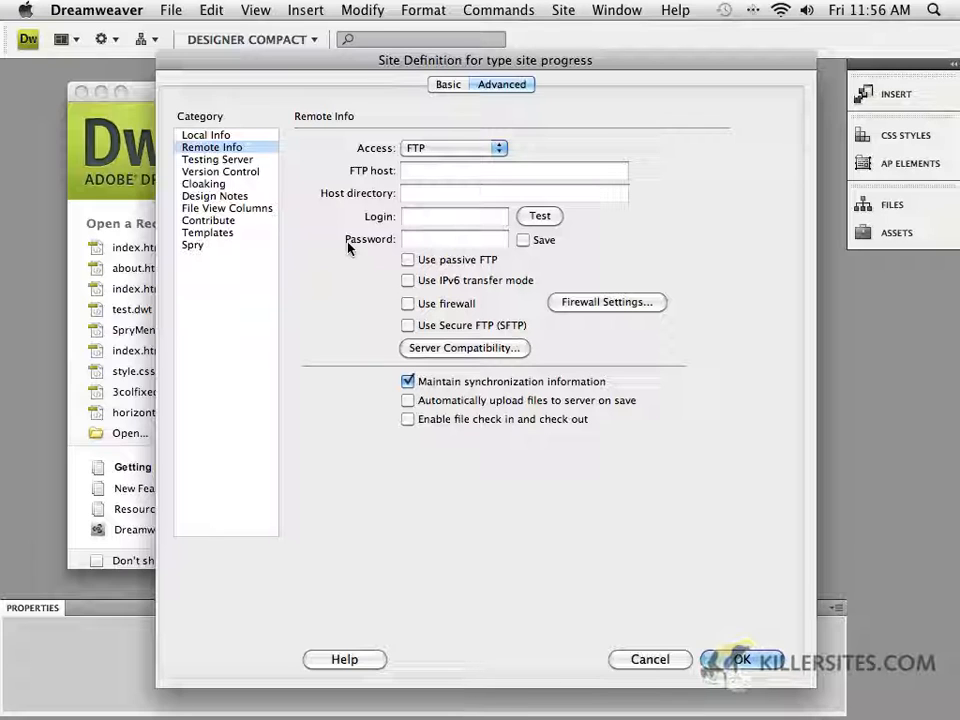
left_click(410, 174)
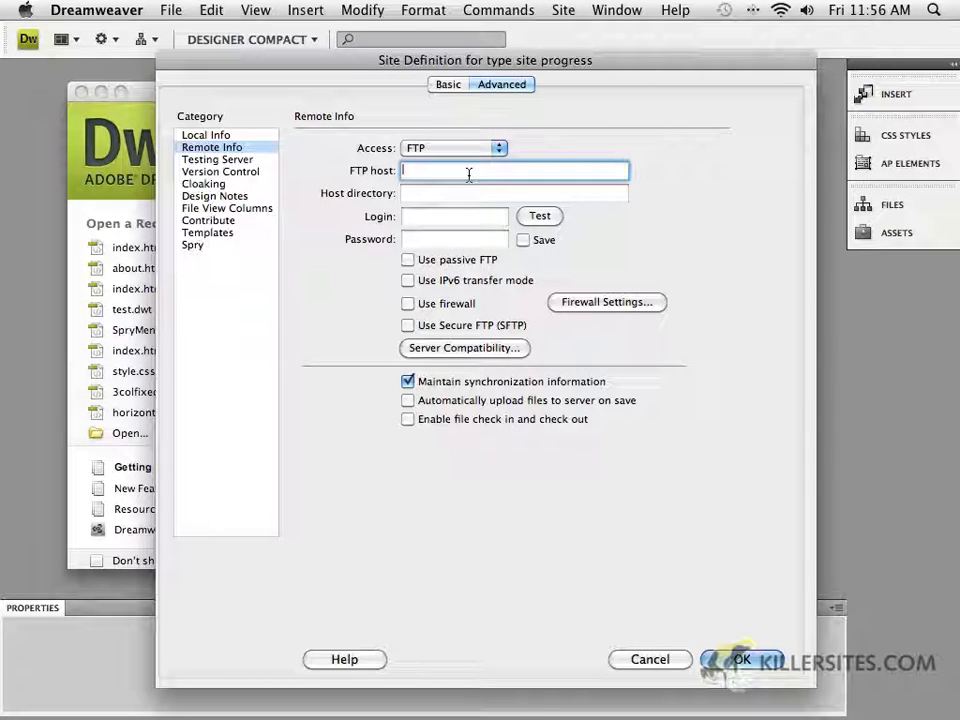
type("cda")
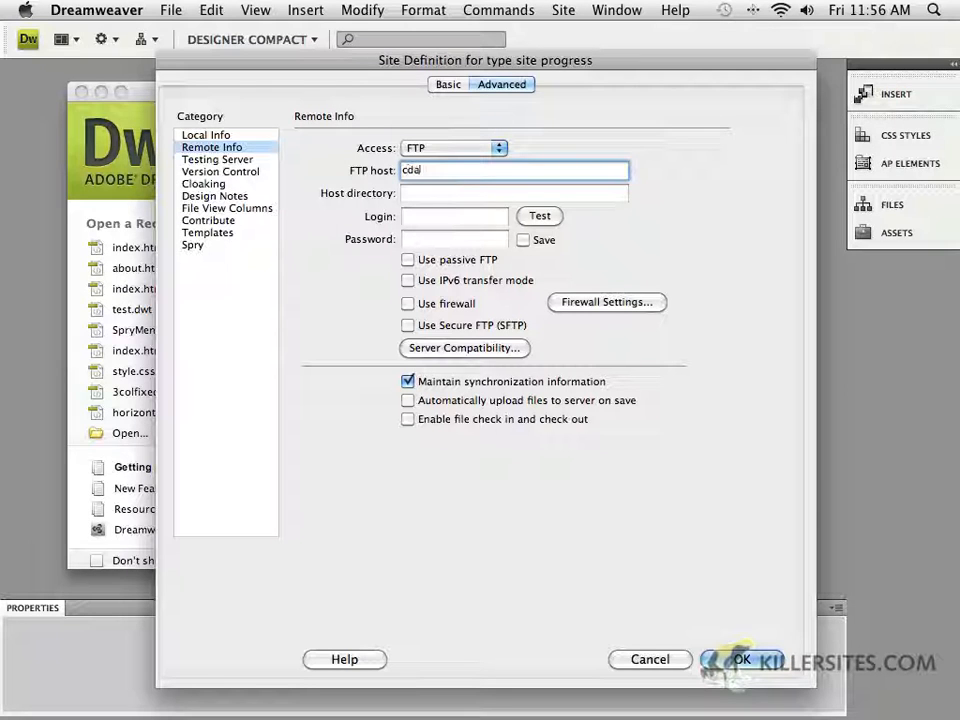
type("ftp.c")
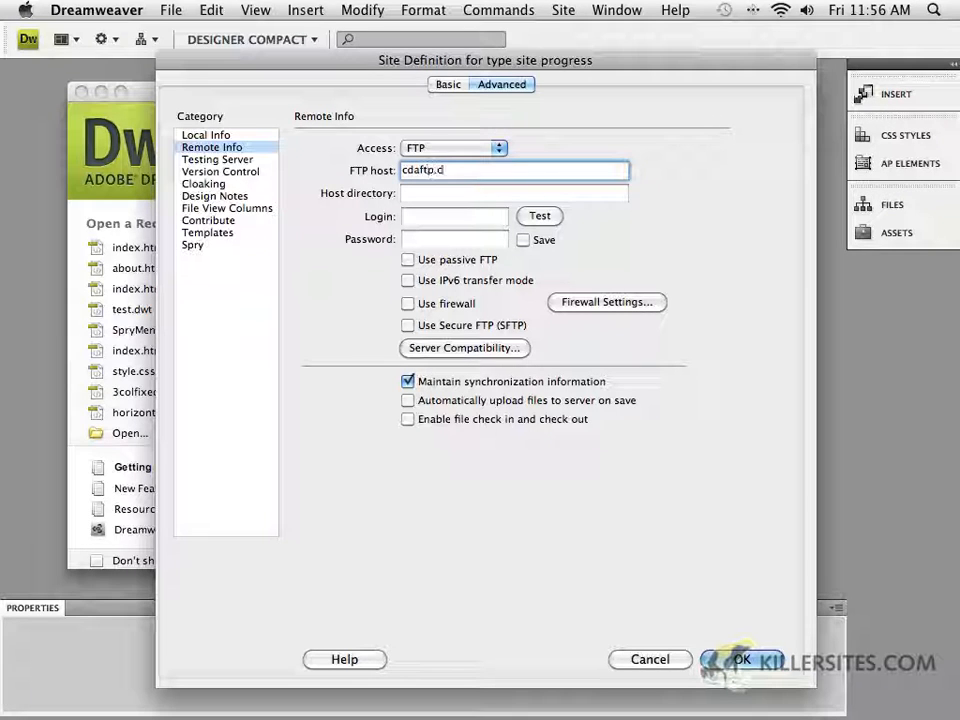
type("oncordia")
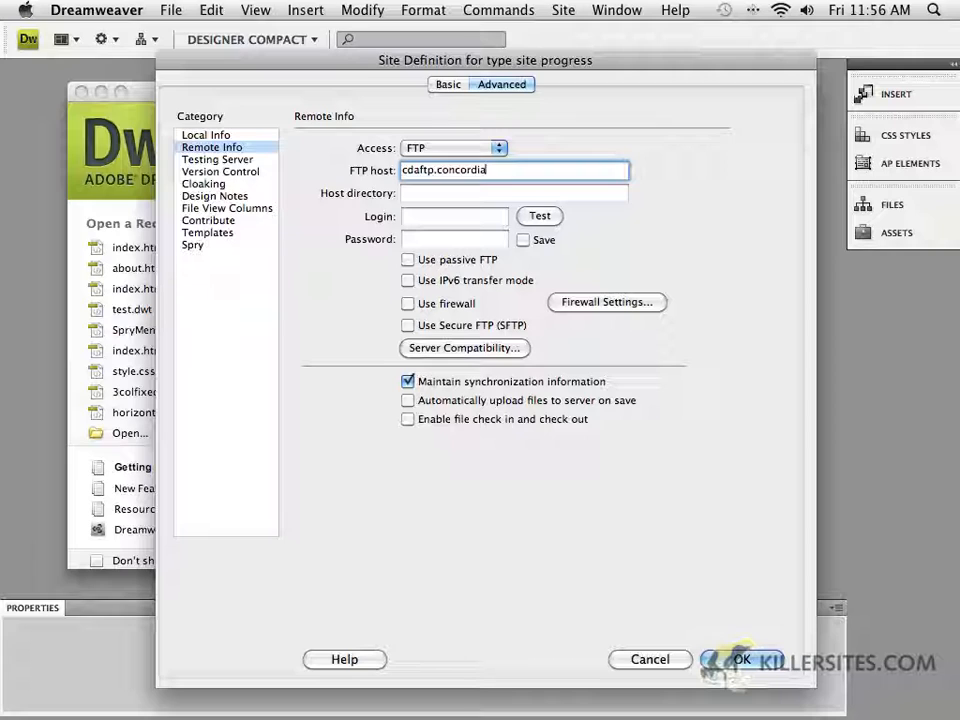
type(".ca")
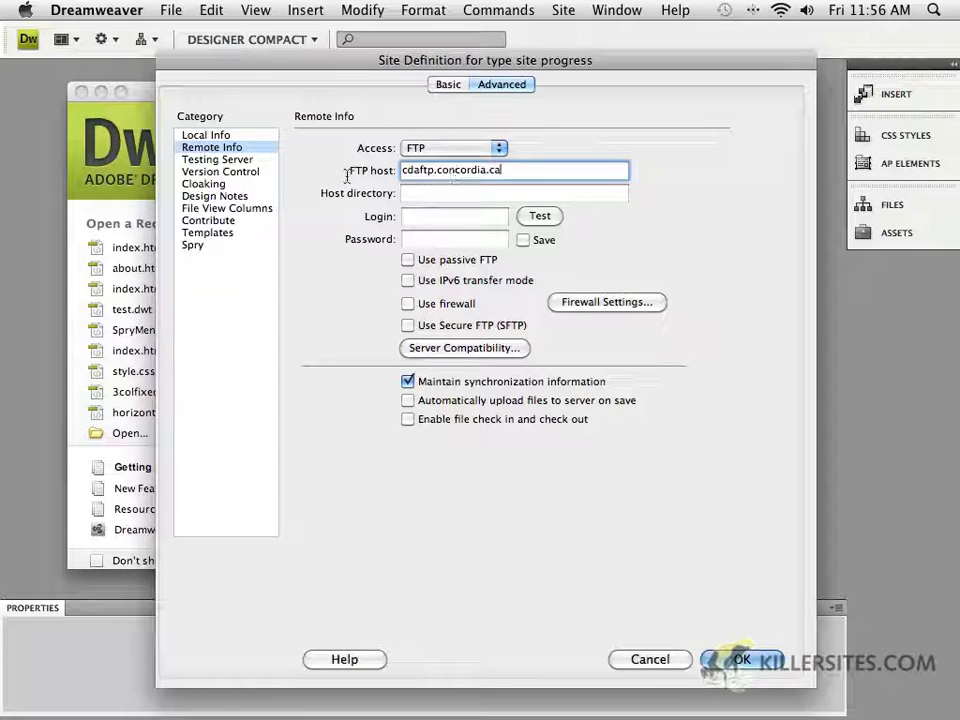
Enter the FTP login name and the account password, saving the password
left_click(426, 219)
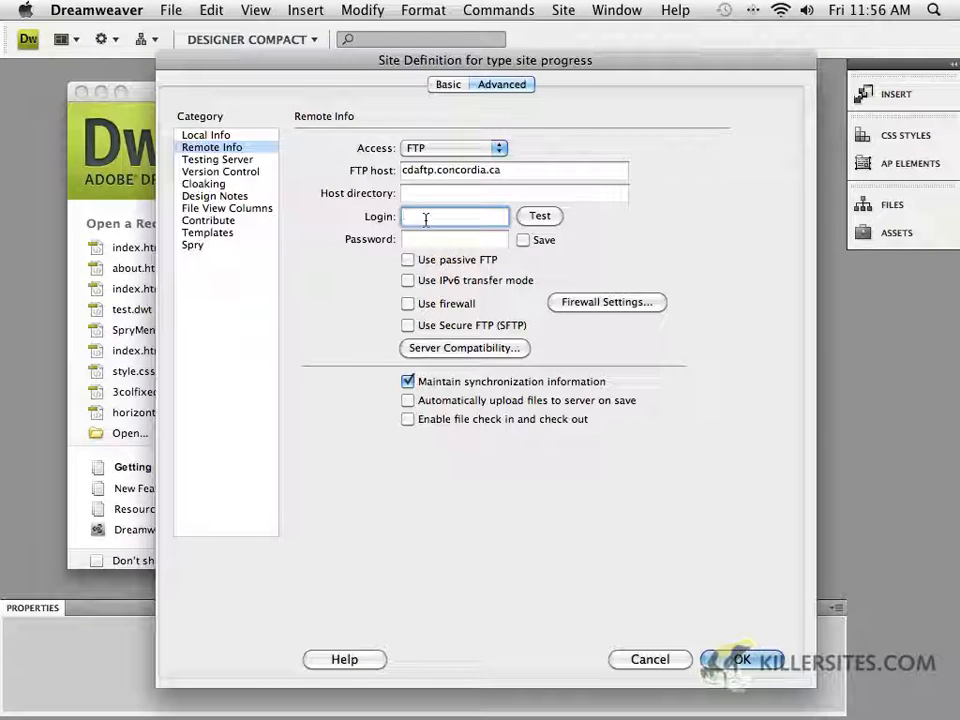
left_click(416, 240)
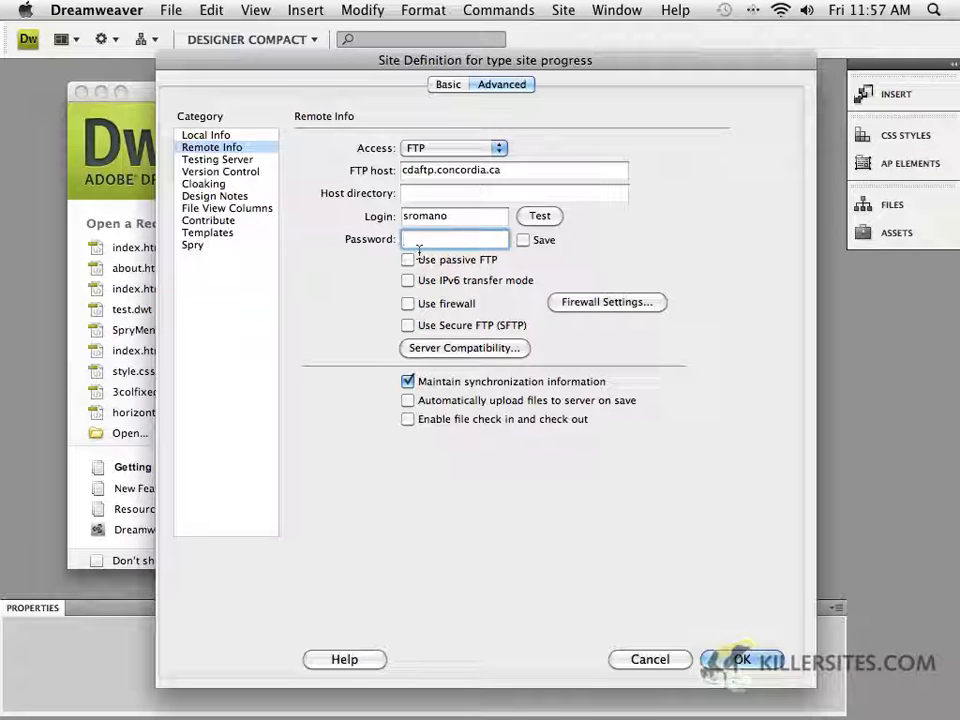
type("*****")
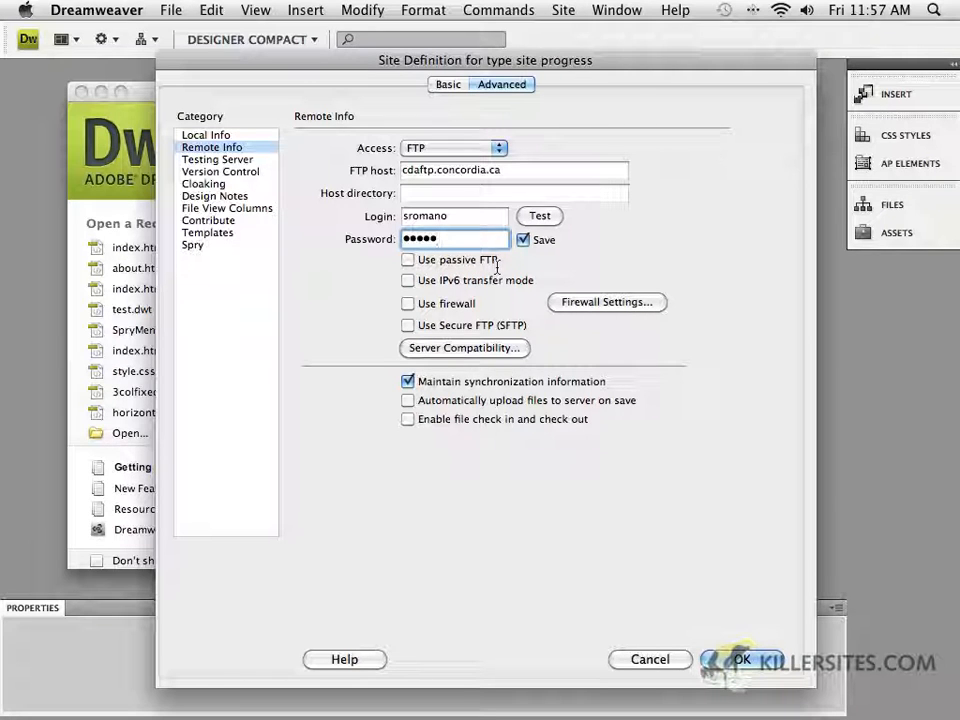
Test the connection to the FTP server and dismiss the result
left_click(549, 216)
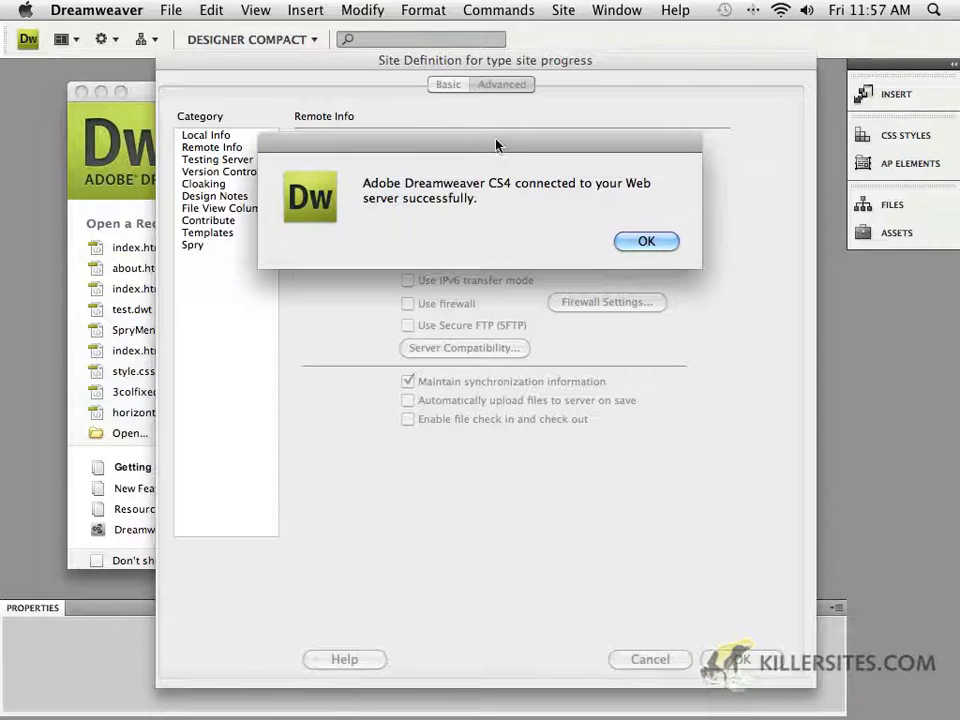
left_click_drag(496, 145, 503, 278)
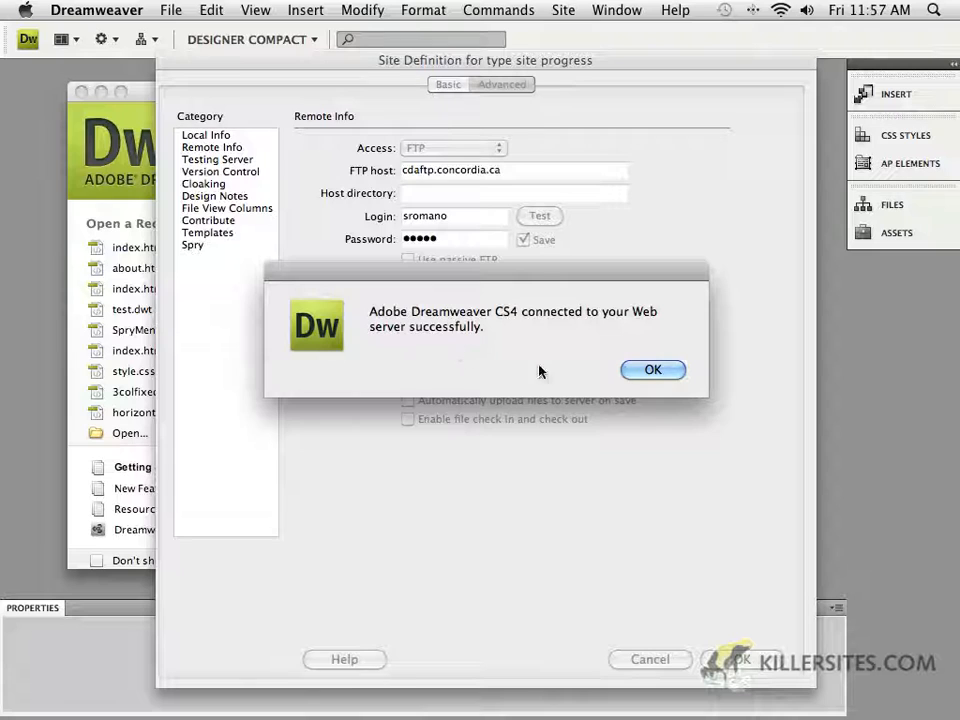
left_click(655, 369)
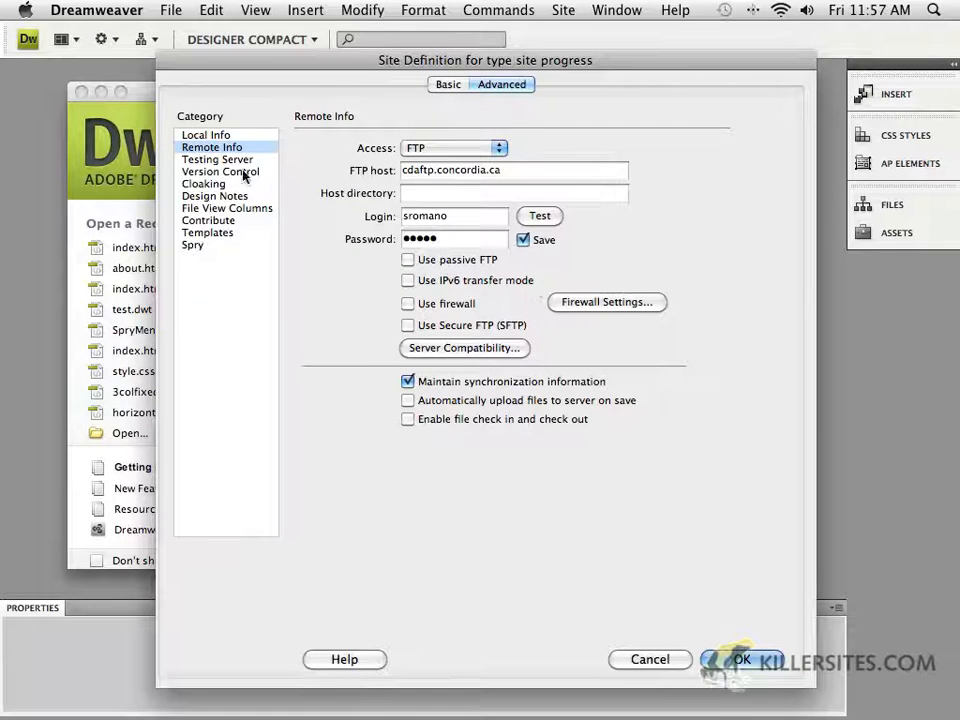
Switch the site's remote access setting to None
left_click(214, 136)
left_click(215, 150)
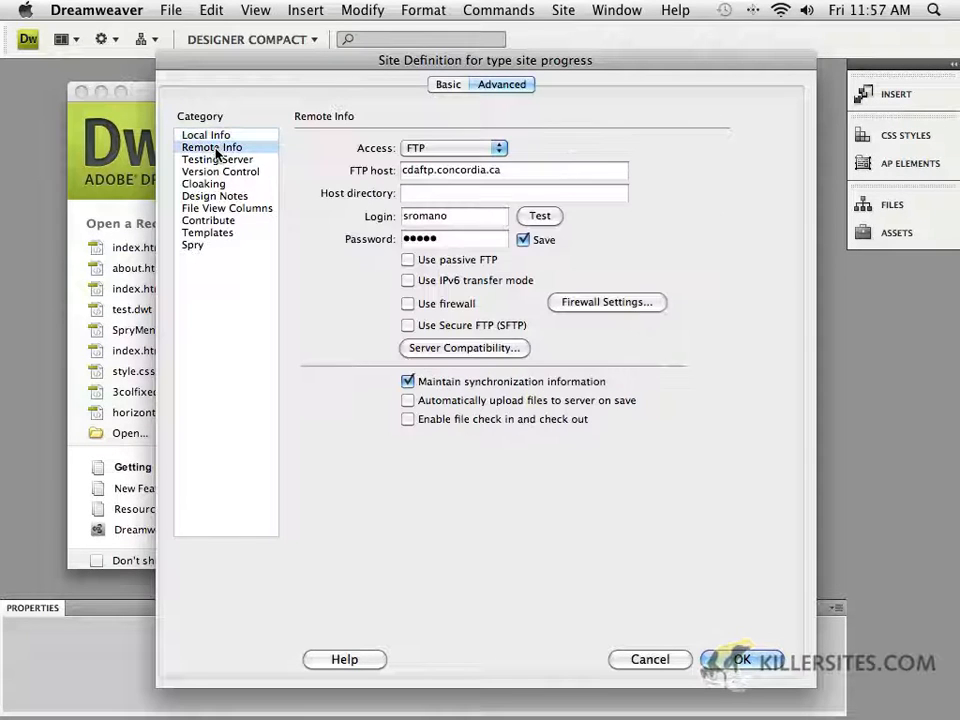
left_click(465, 148)
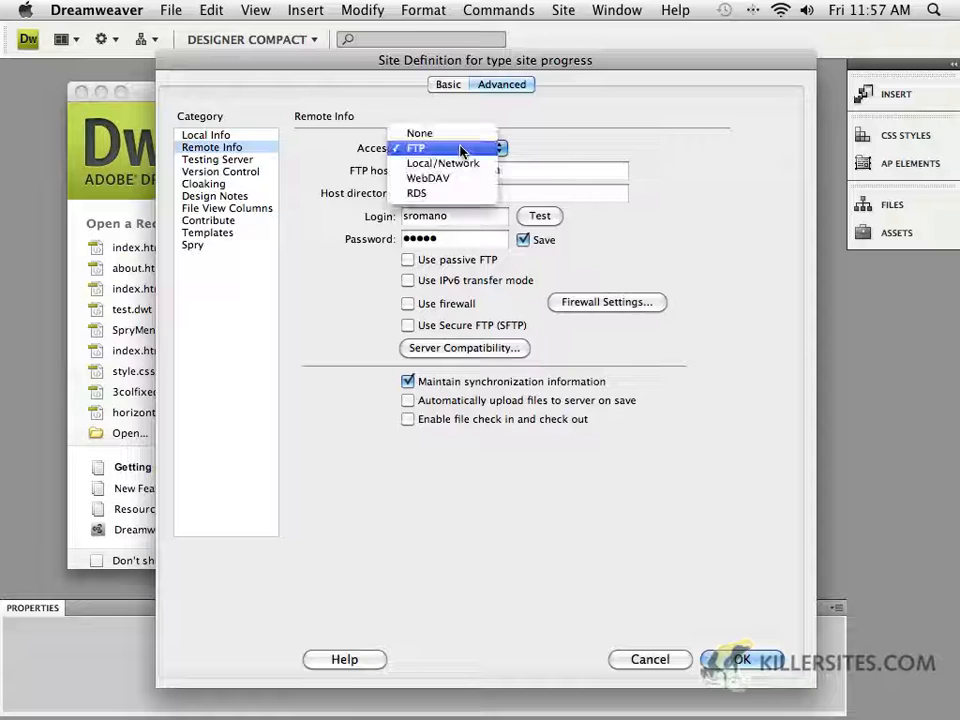
left_click(447, 133)
left_click(200, 136)
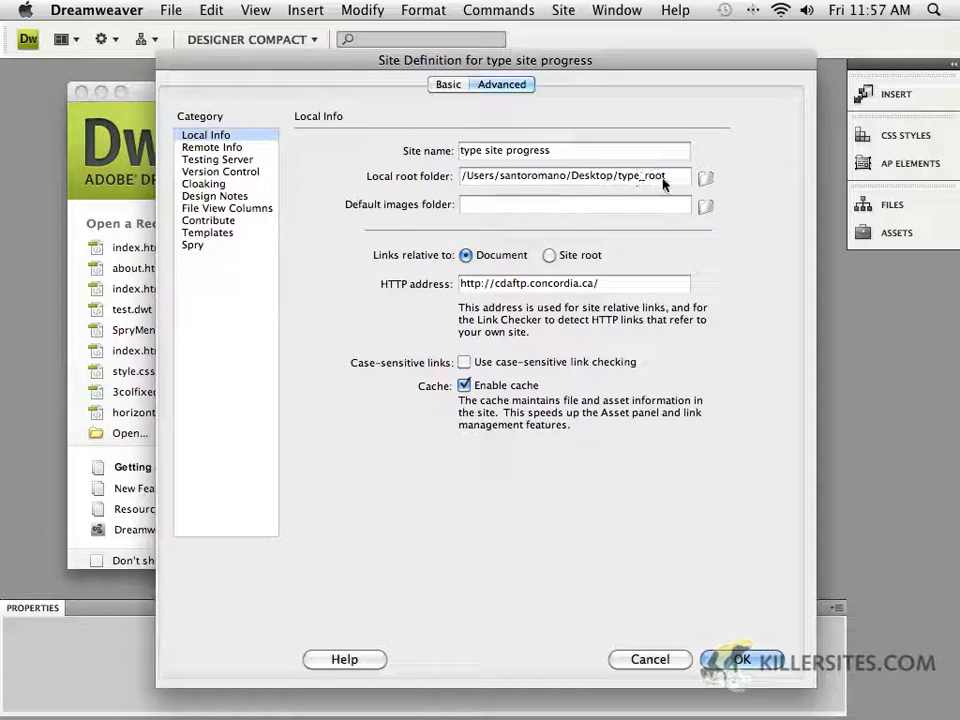
left_click(230, 148)
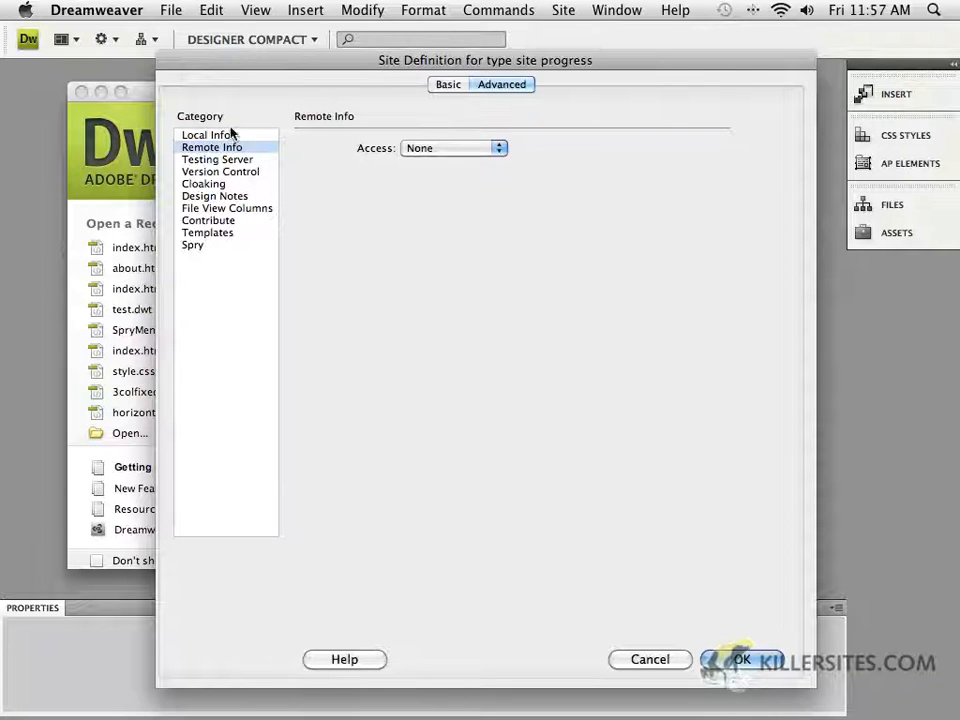
Review the site's Local Info and save the site definition for type site progress
left_click(230, 136)
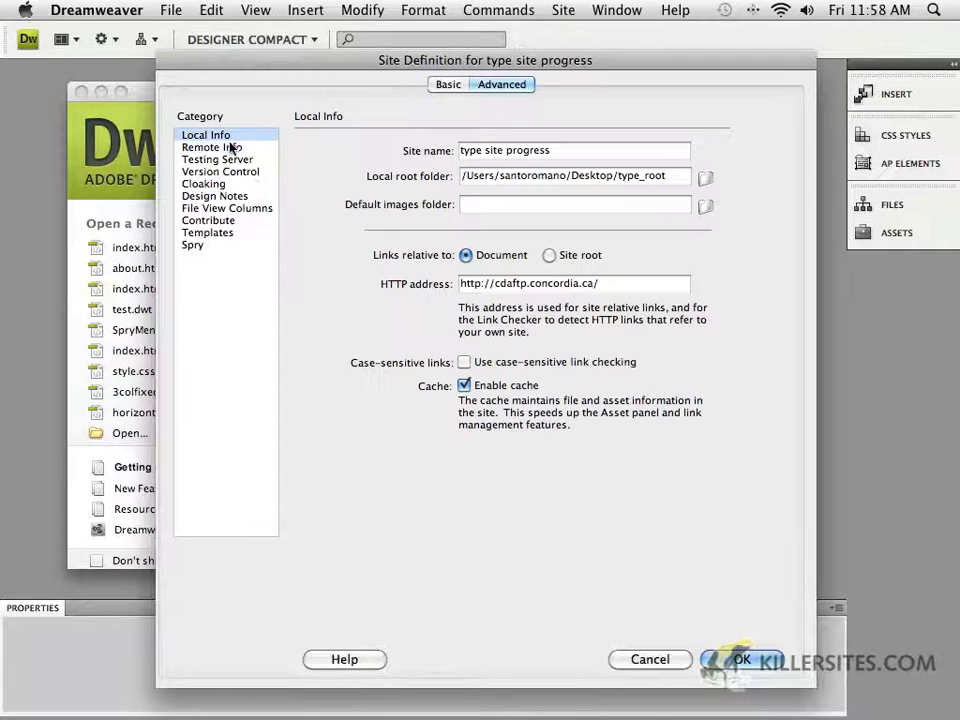
left_click(745, 662)
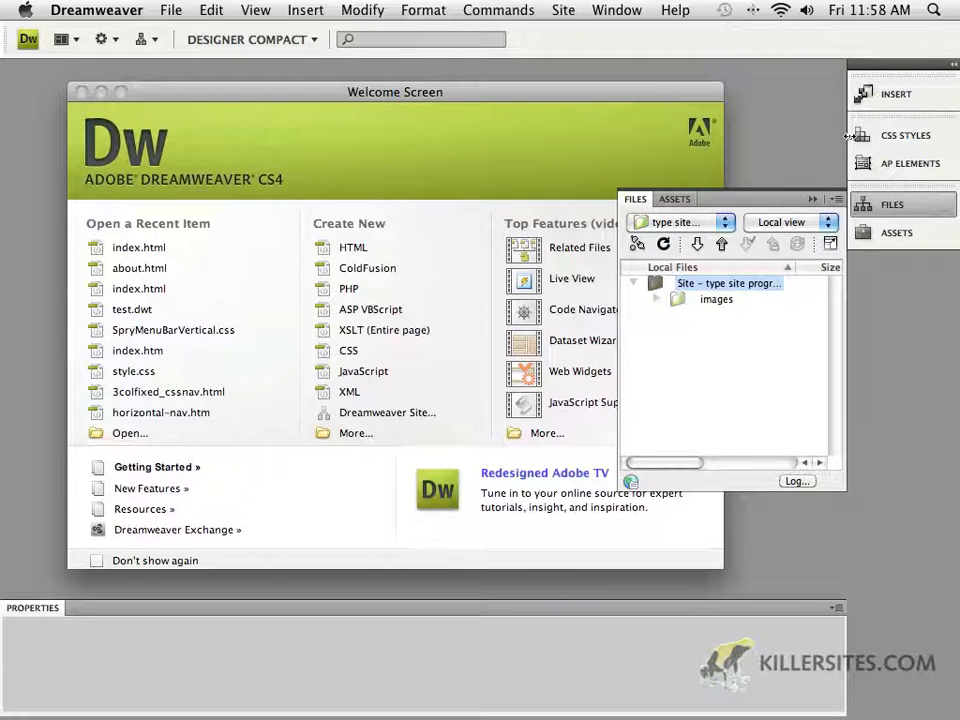
Collapse the panel dock to icon-only view
left_click_drag(848, 135, 928, 135)
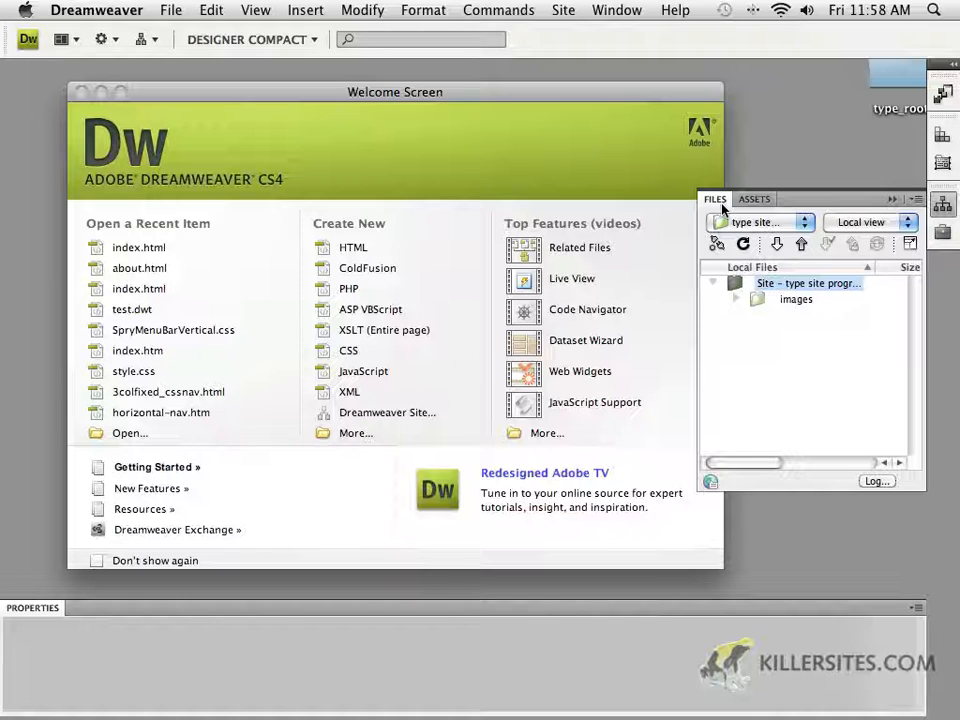
left_click(942, 204)
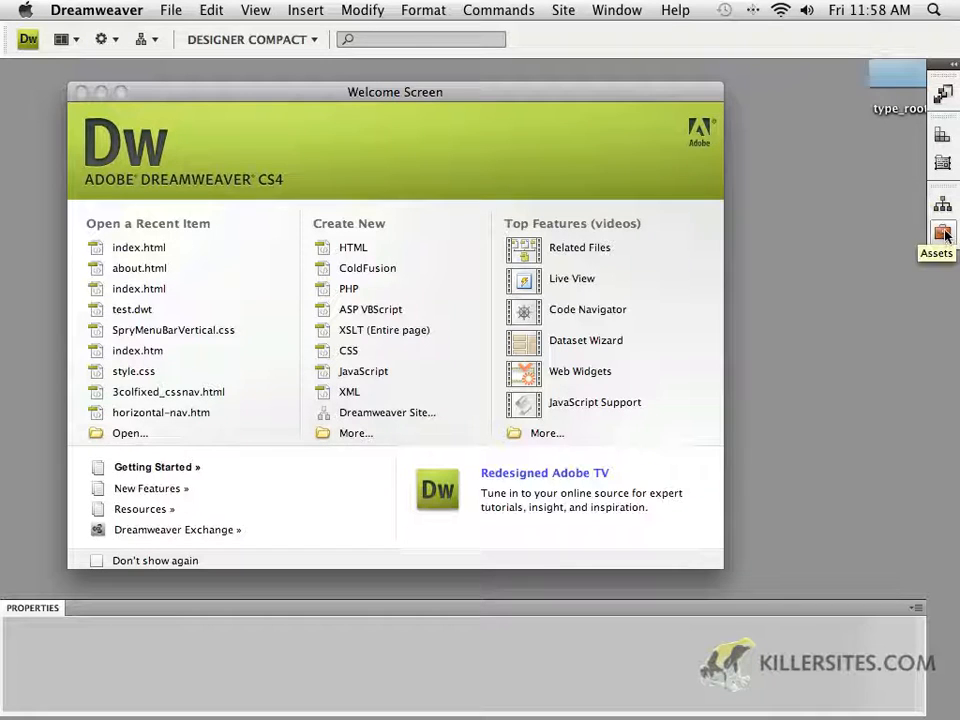
Open the Assets, AP Elements, CSS Styles, Insert and Files panels from the icon dock in turn
left_click(942, 234)
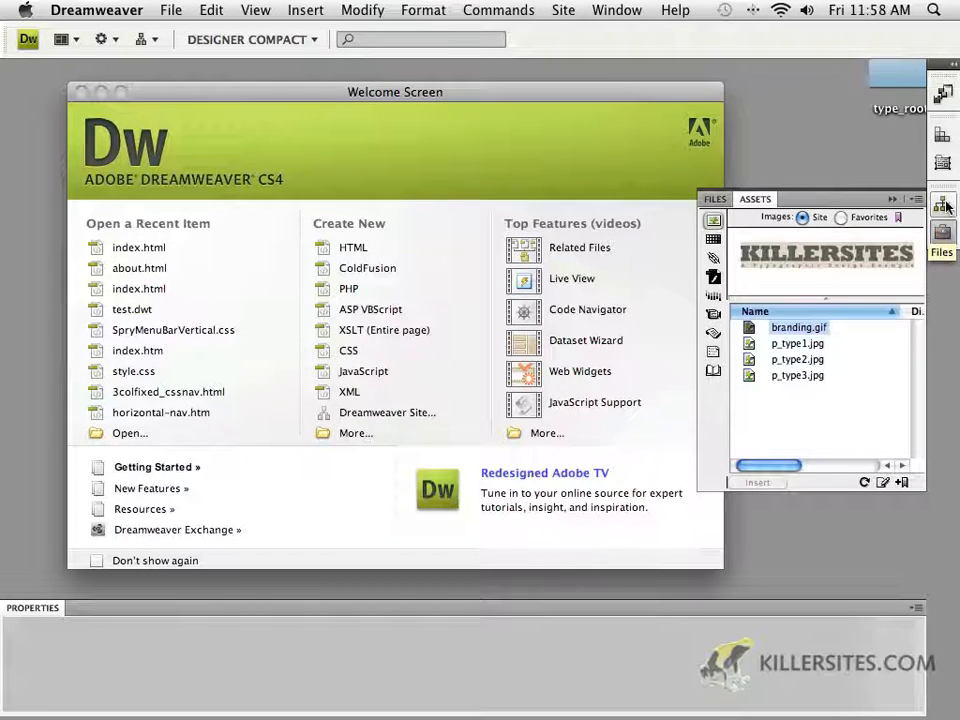
left_click(945, 205)
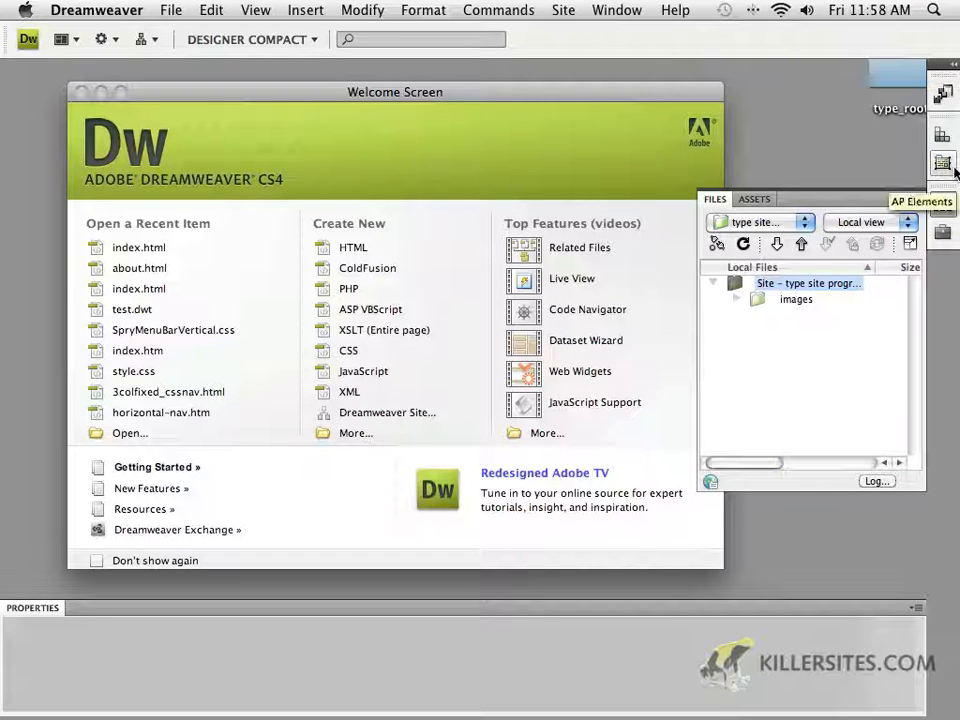
left_click(952, 167)
left_click(948, 140)
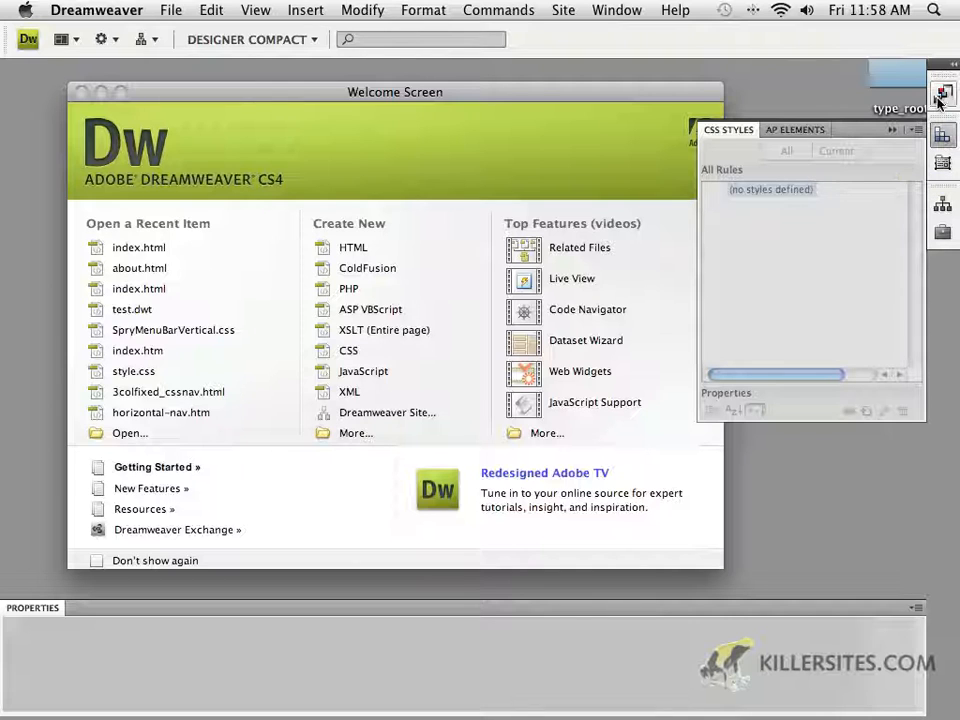
left_click(942, 96)
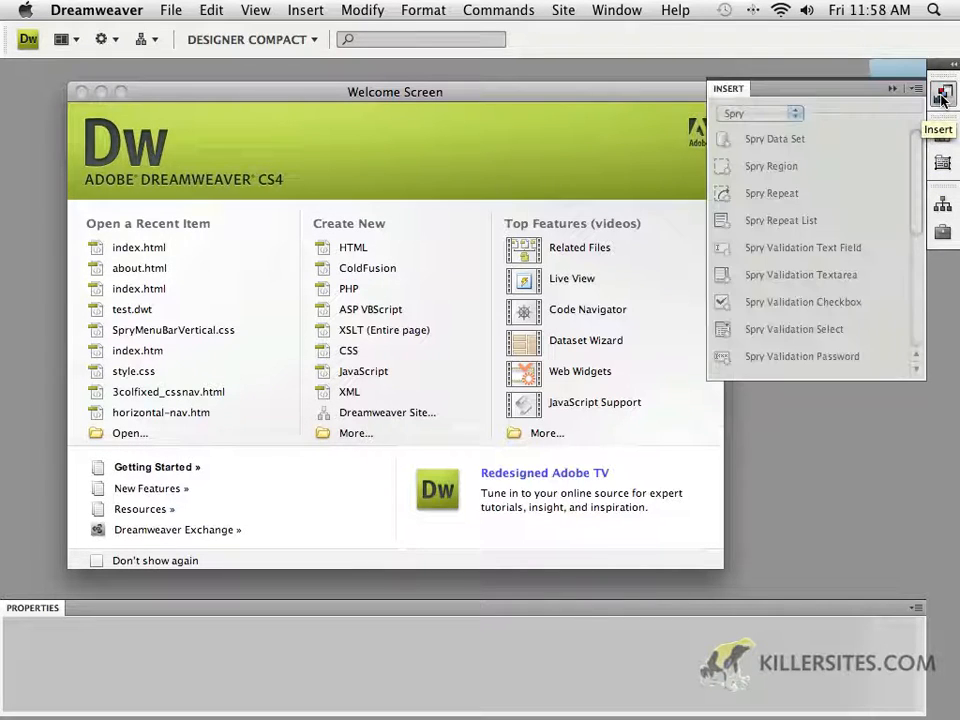
left_click(944, 136)
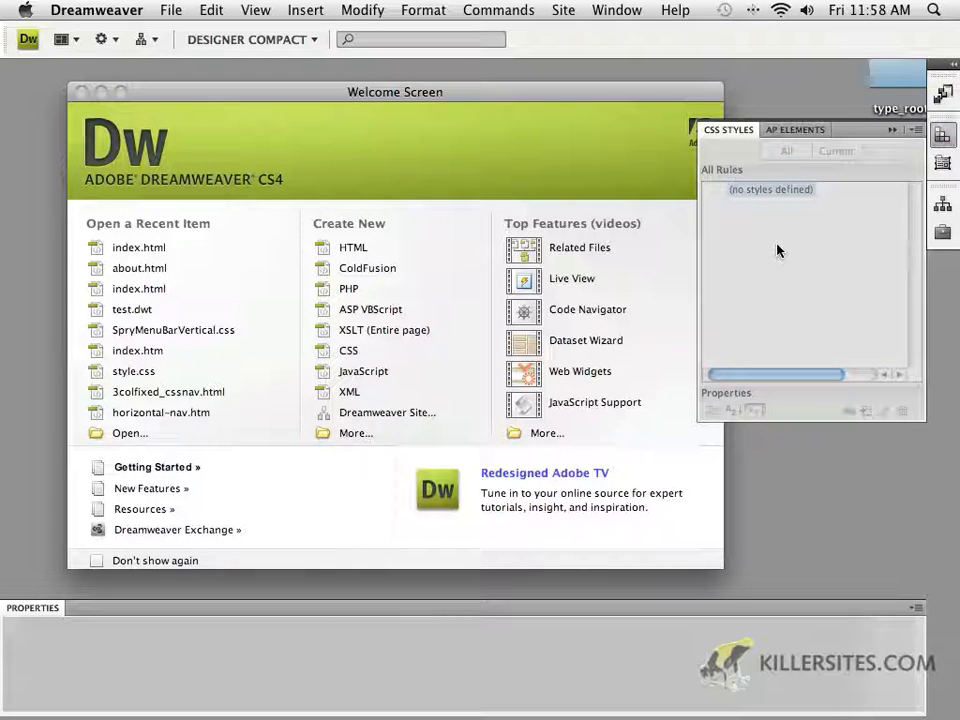
left_click(944, 206)
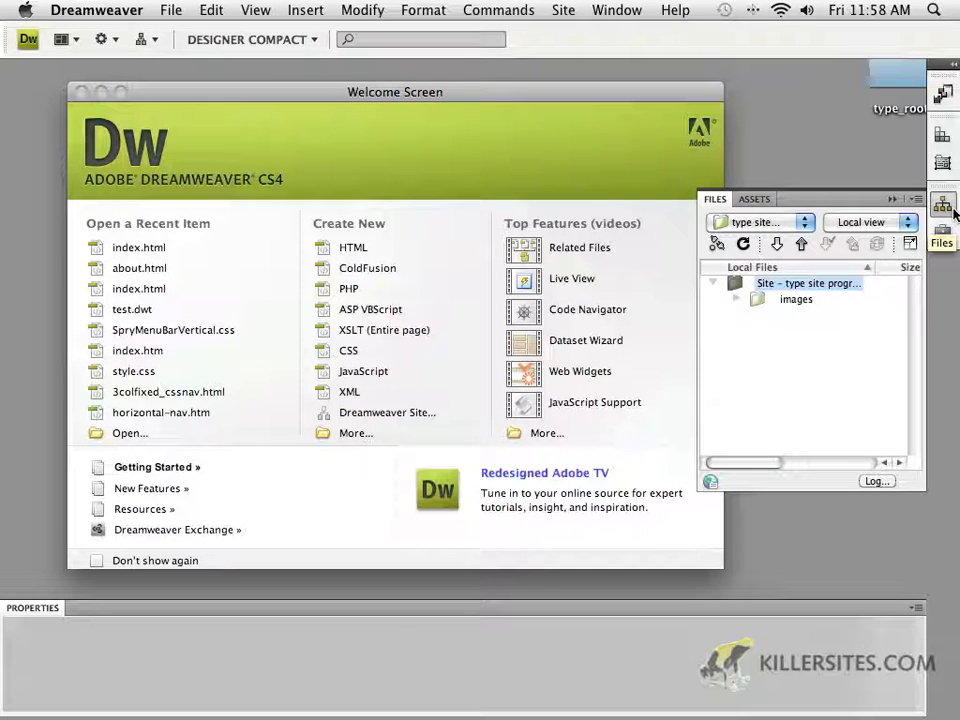
Reopen the type site progress site definition, review its Remote Info and Local Info, and close it
left_click(740, 226)
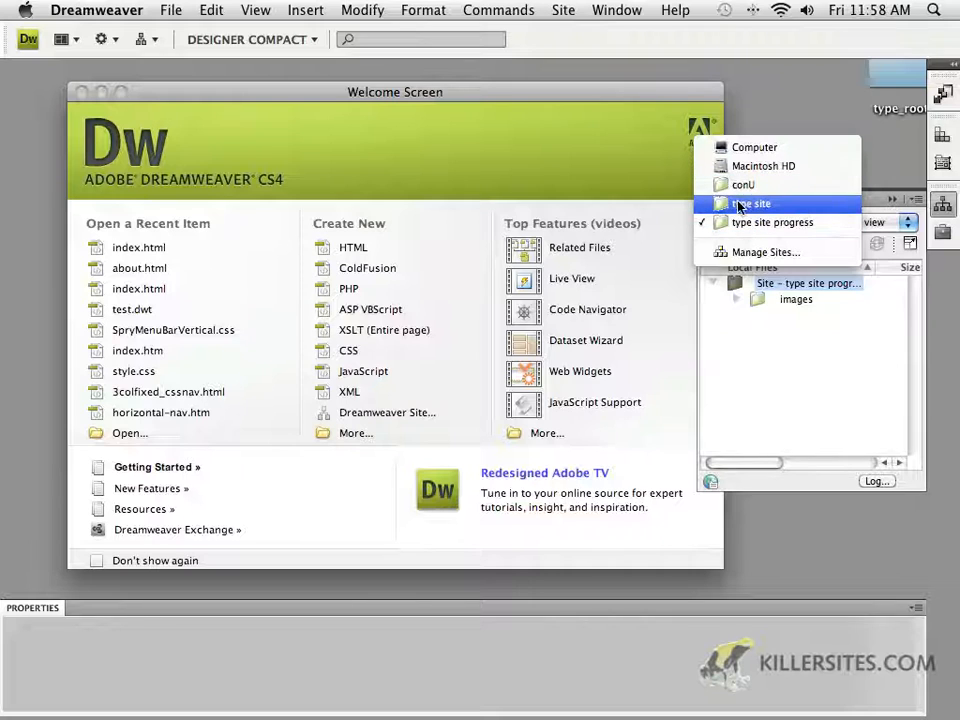
double_click(790, 228)
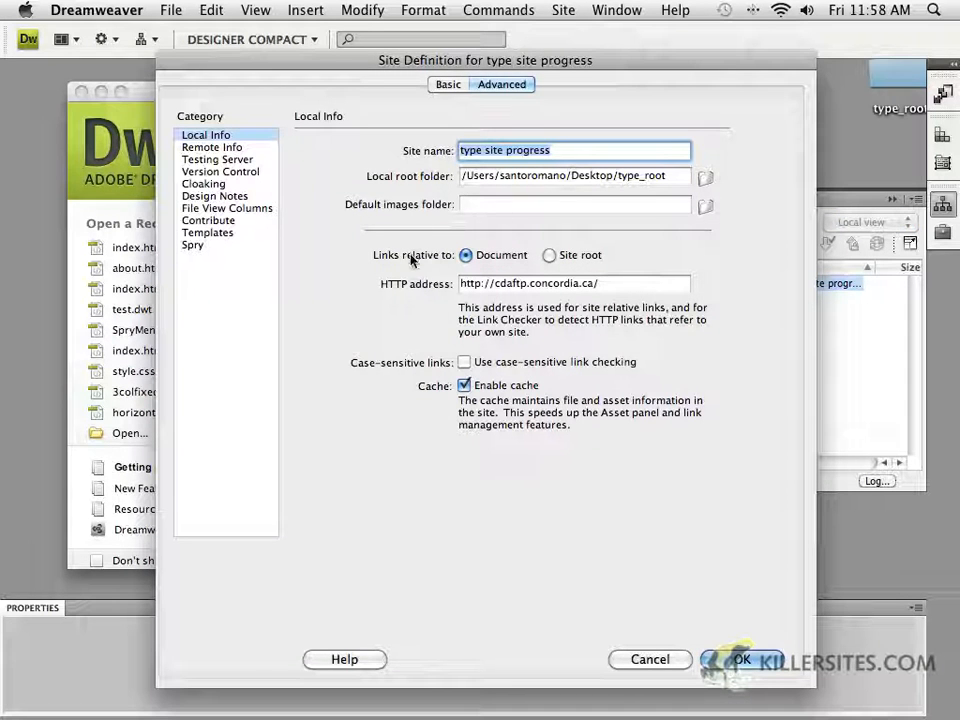
left_click(211, 148)
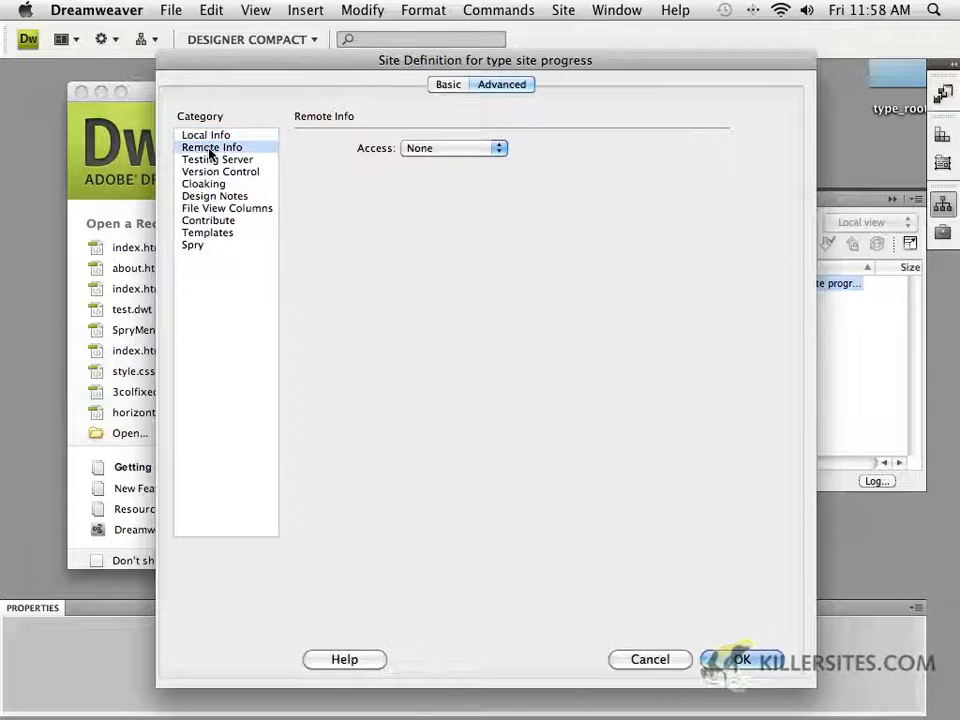
left_click(185, 136)
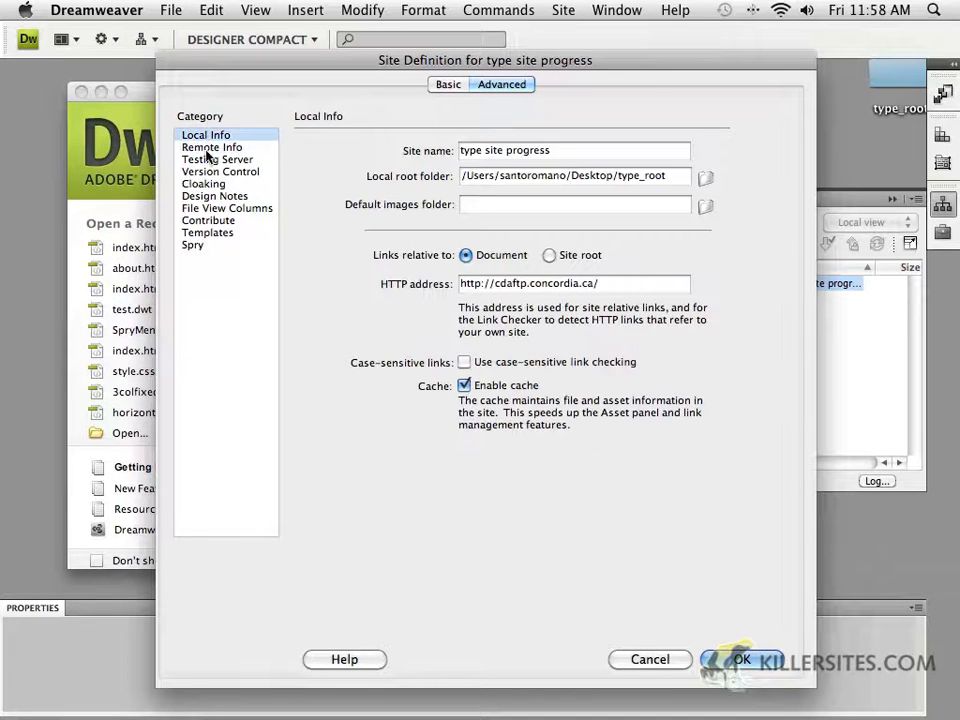
left_click(757, 662)
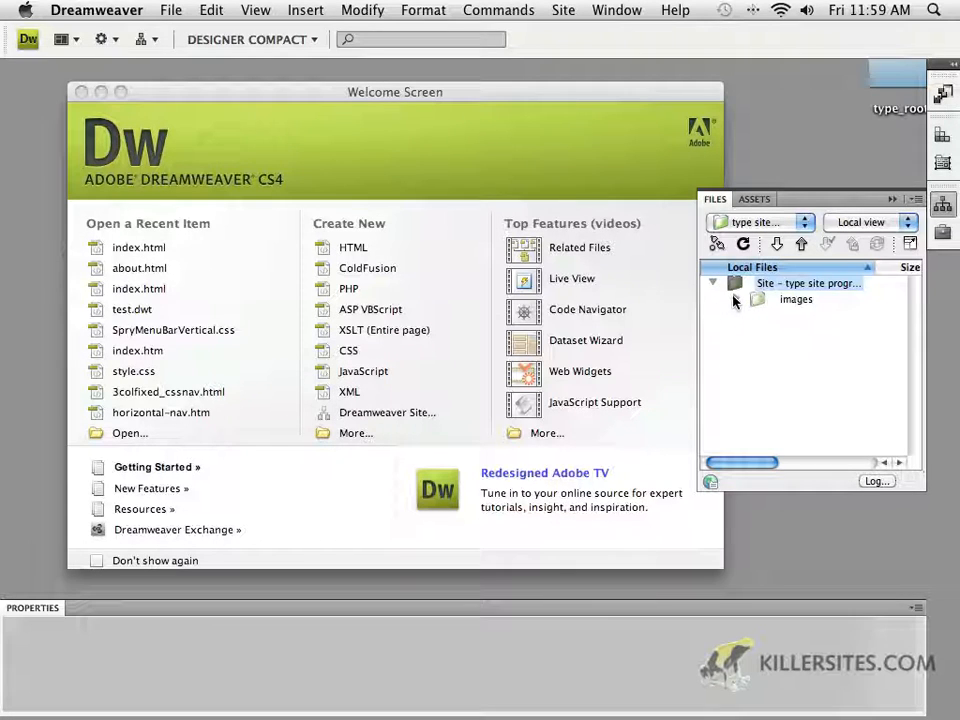
Inspect the site's images folder in the Files panel and its images in the Assets panel
left_click(735, 301)
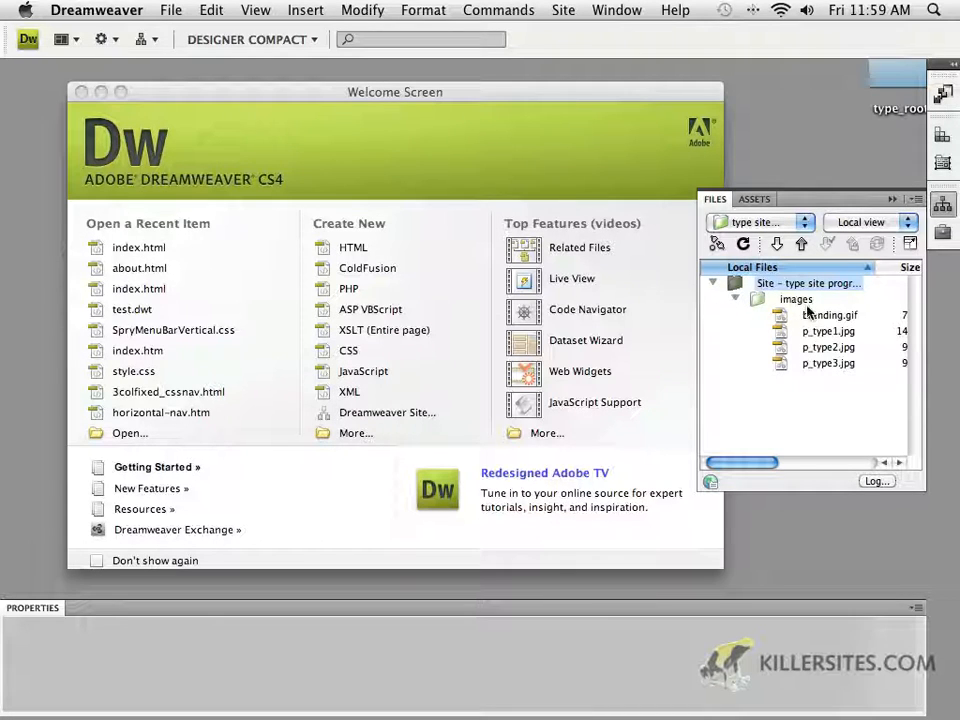
left_click(735, 301)
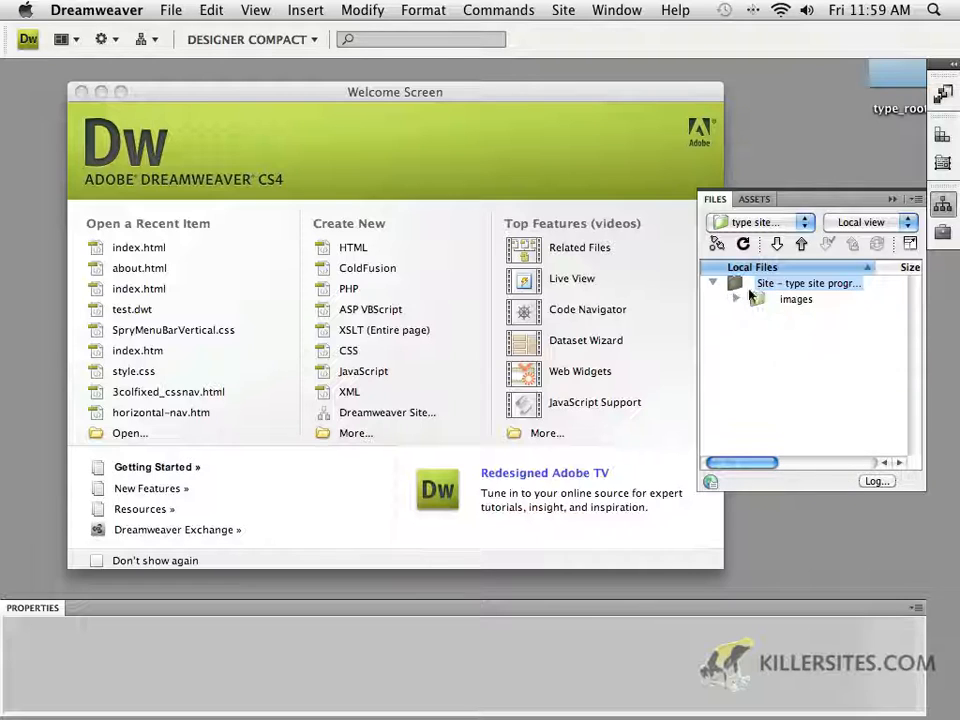
left_click(754, 200)
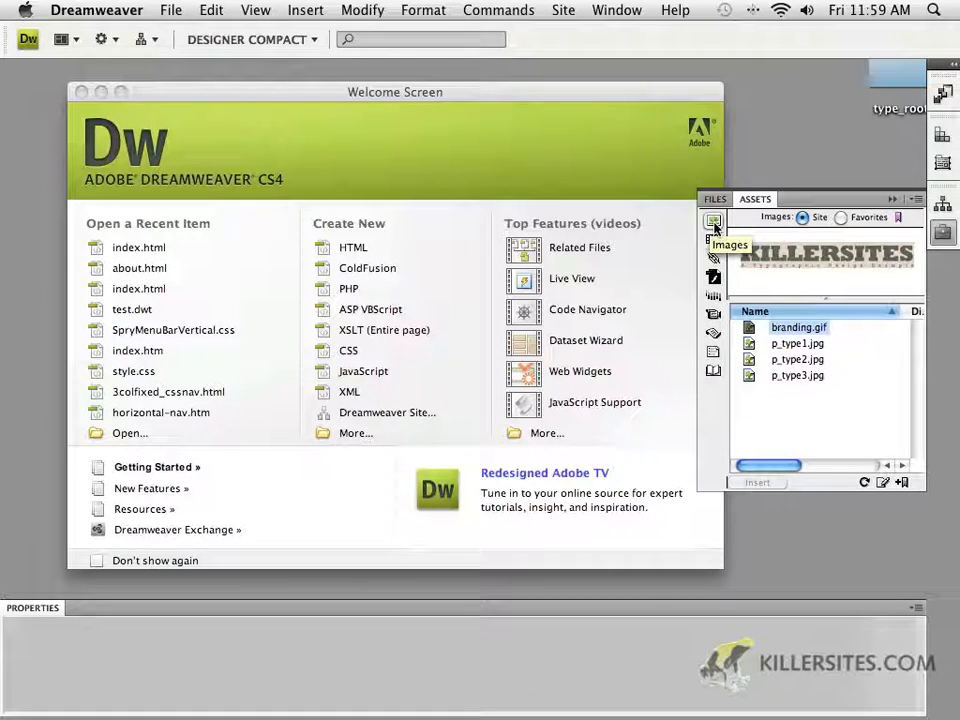
left_click(715, 199)
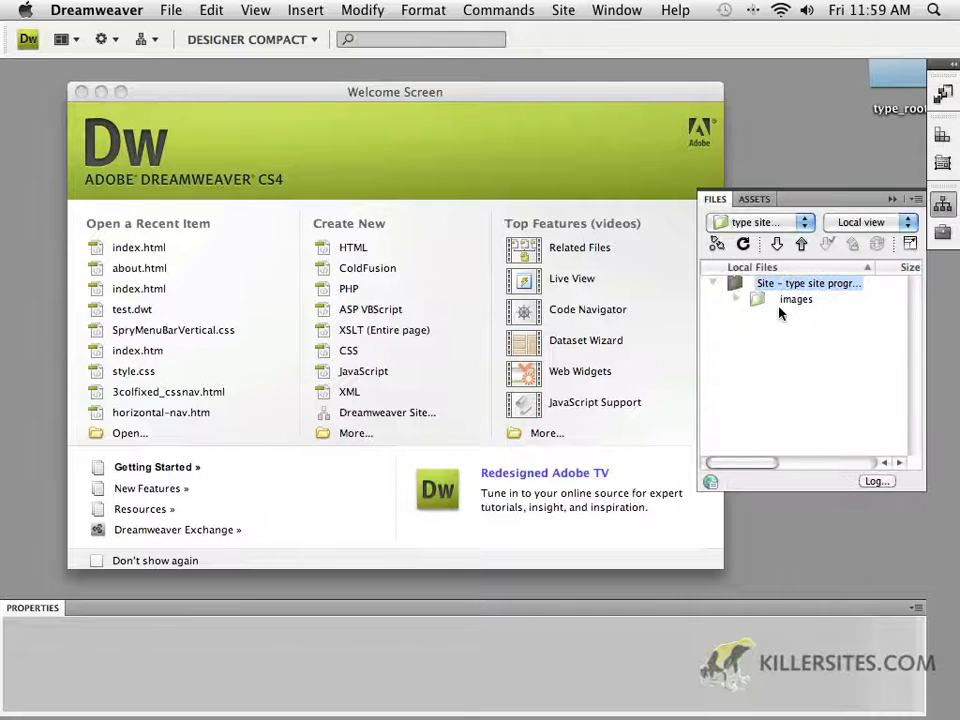
Preview p_type1.jpg, p_type2.jpg and p_type3.jpg in the Assets panel and return to the Files panel
left_click(755, 199)
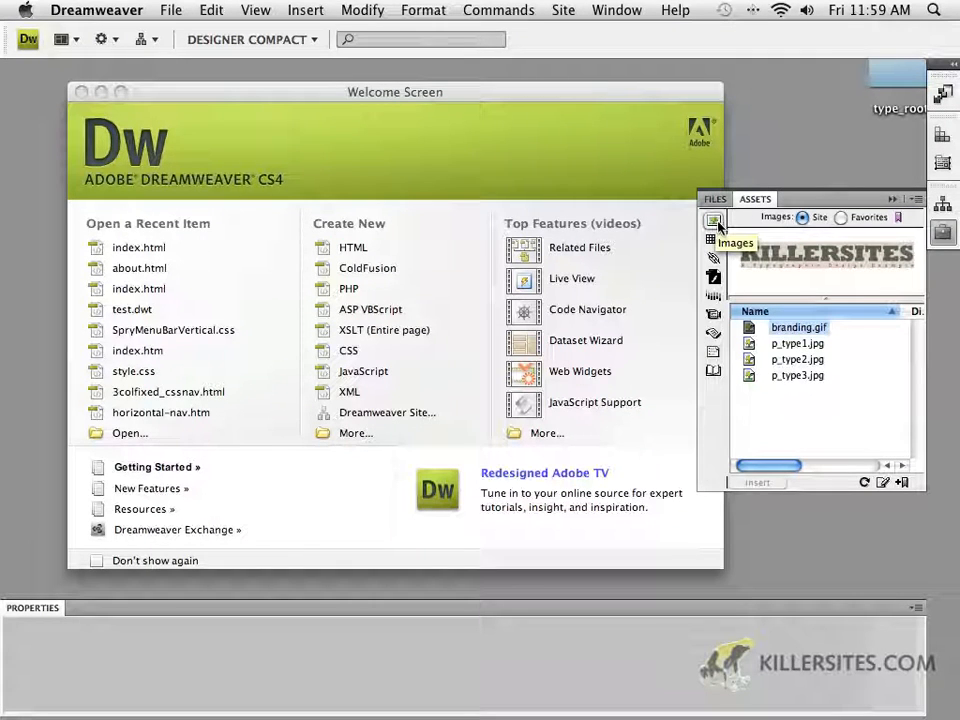
left_click(785, 346)
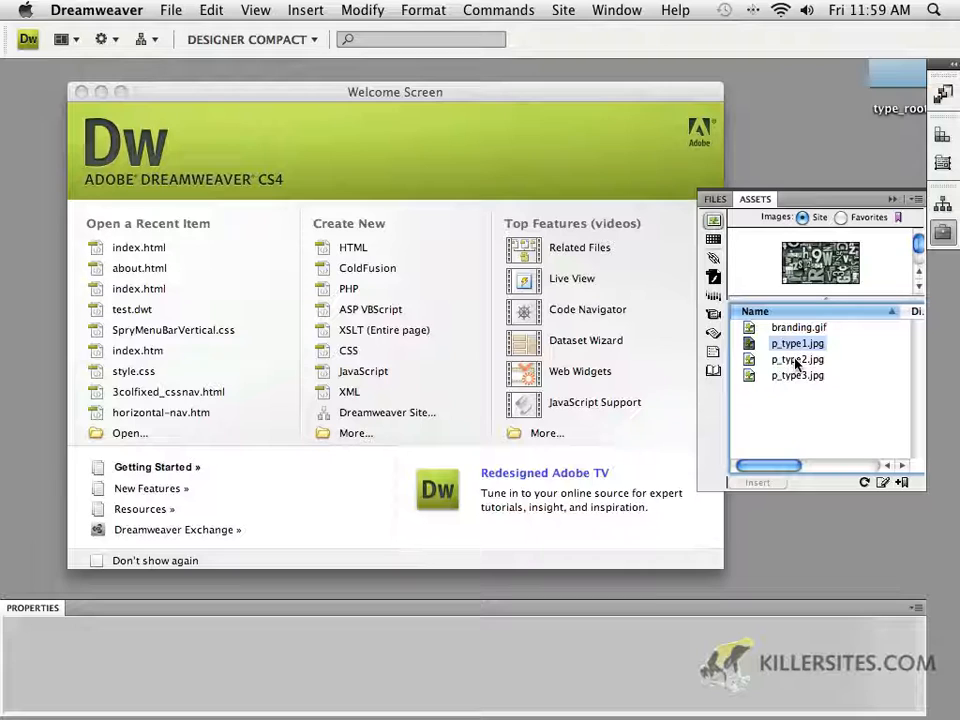
left_click(795, 365)
left_click(797, 378)
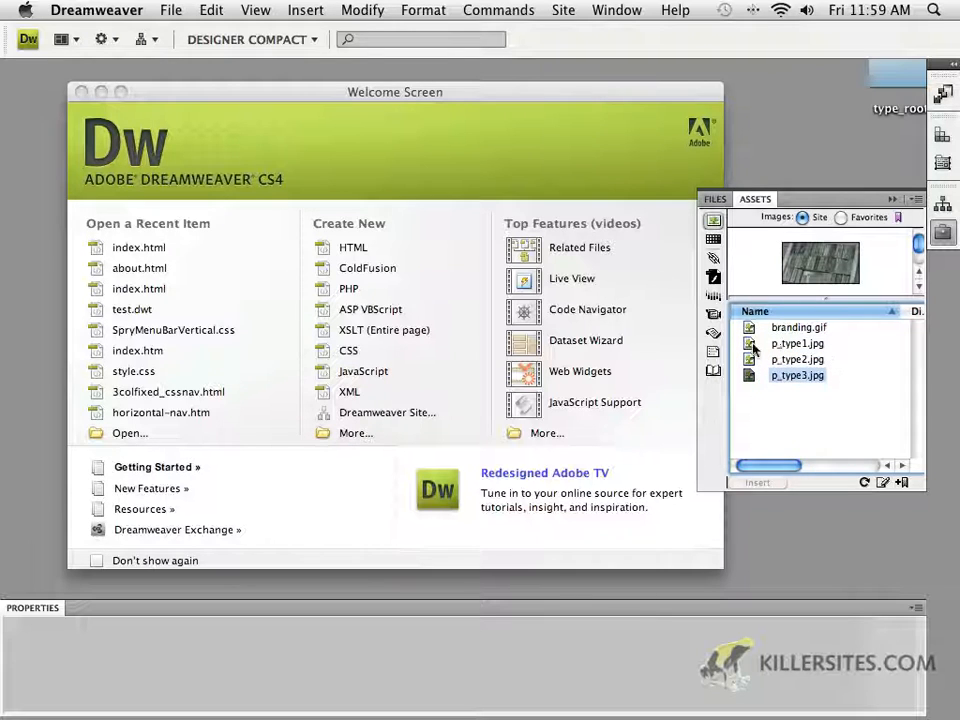
left_click(719, 202)
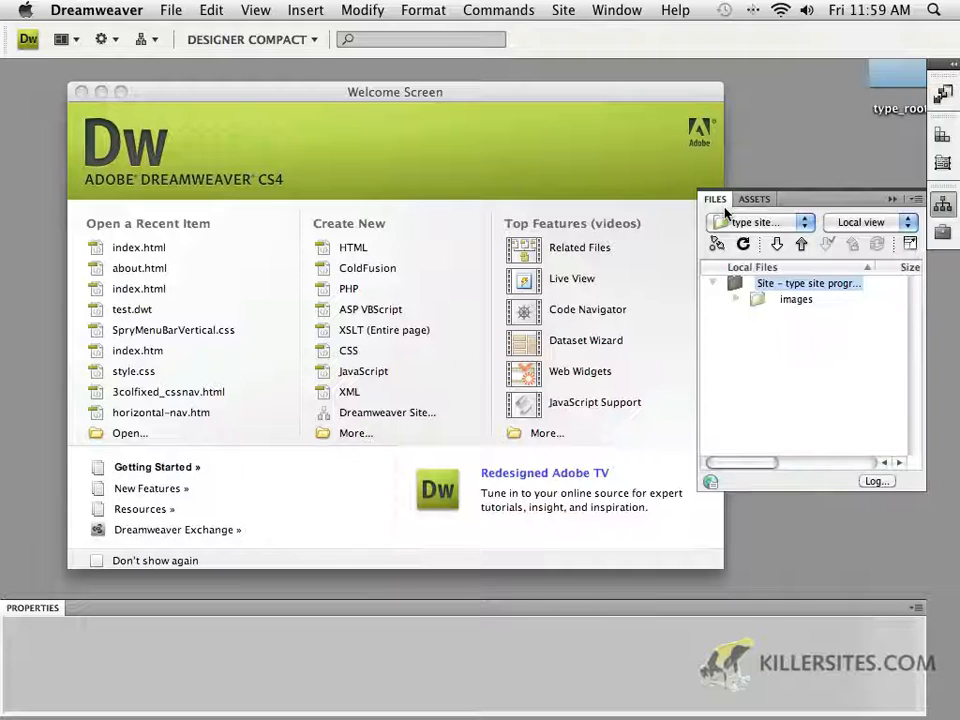